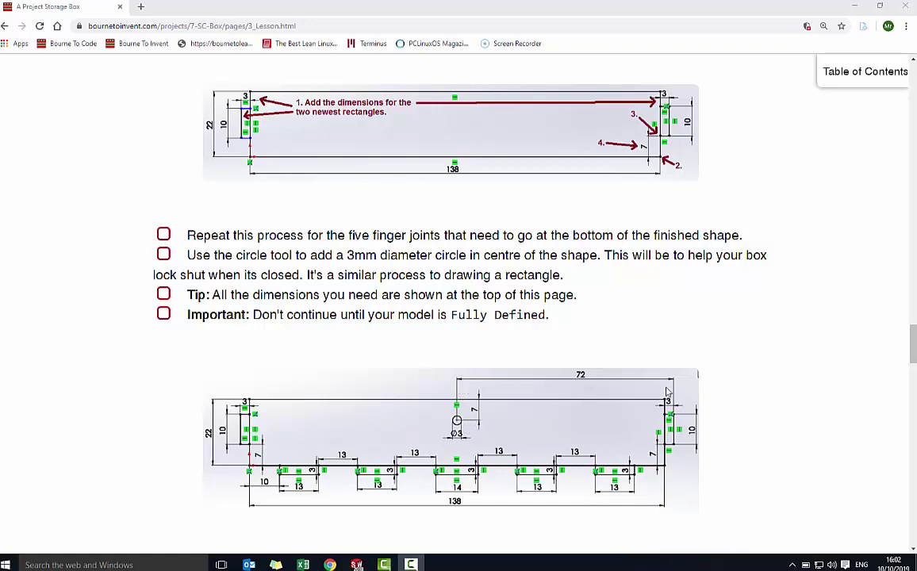
Leave the browser and bring back the SOLIDWORKS window showing the fully defined Sketch2.
left_click(356, 564)
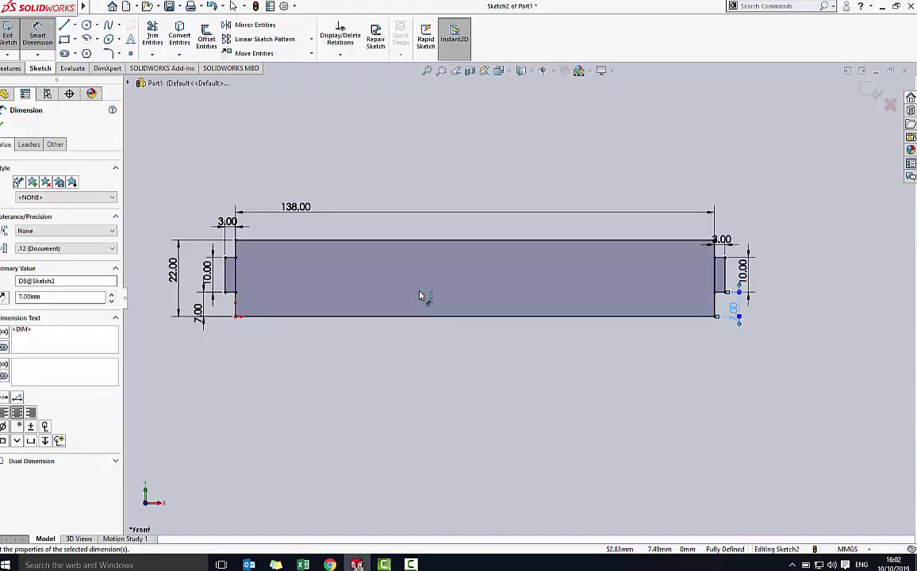
Draw a corner rectangle below the bottom edge and dimension it 3 mm high, 13 mm wide.
left_click(65, 39)
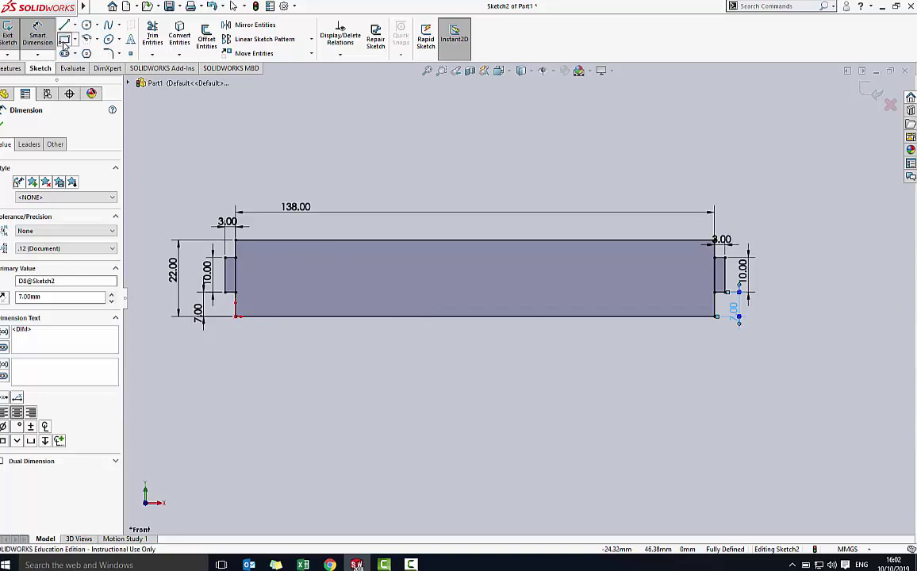
left_click(286, 317)
left_click(412, 365)
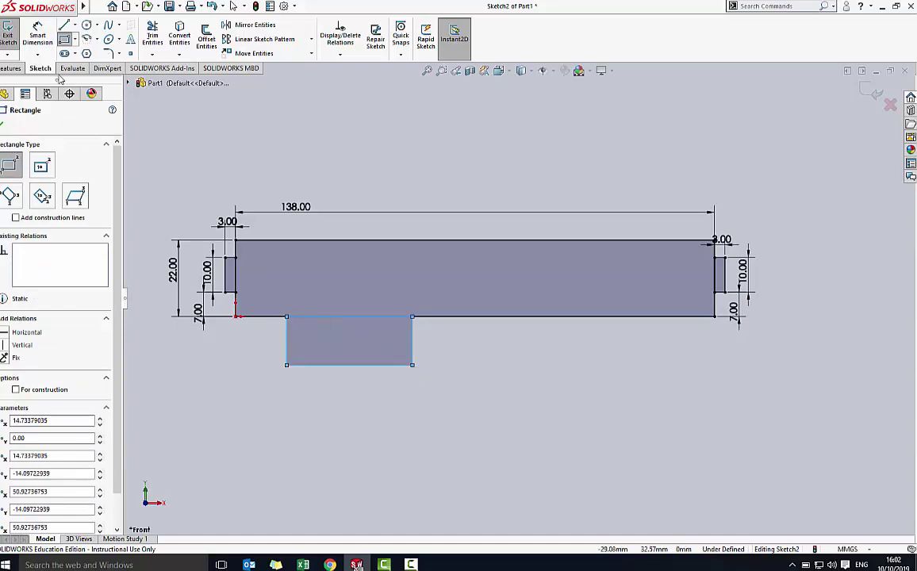
left_click(38, 40)
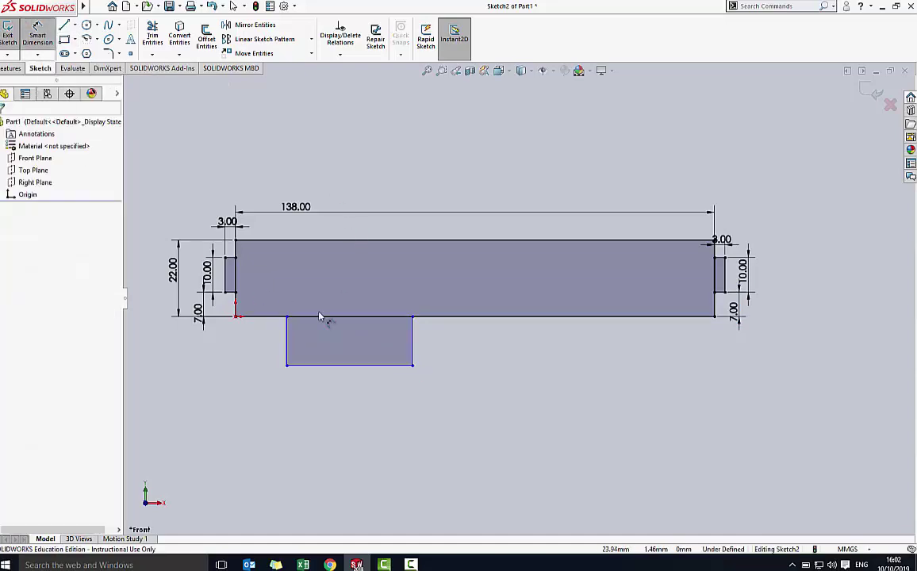
left_click(286, 343)
left_click(284, 348)
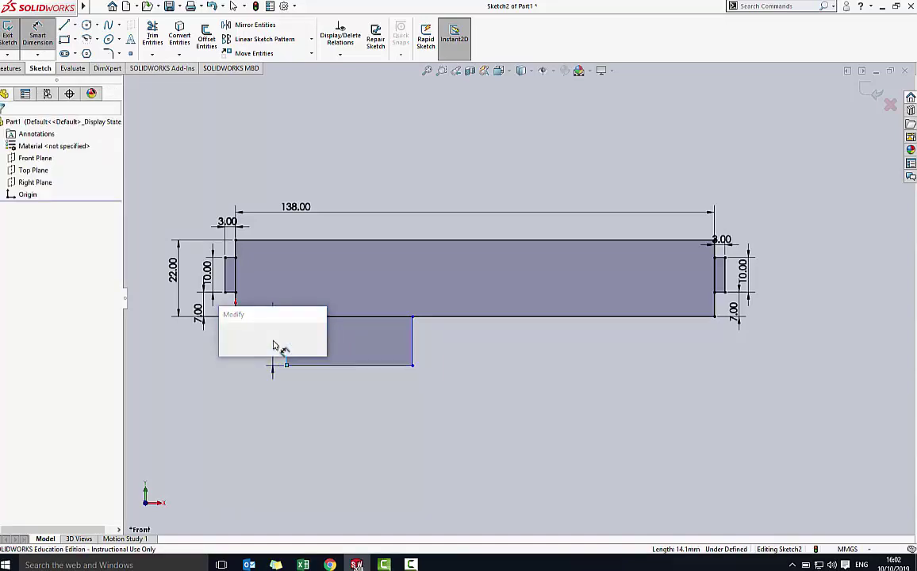
type("3.00mm")
key("Return")
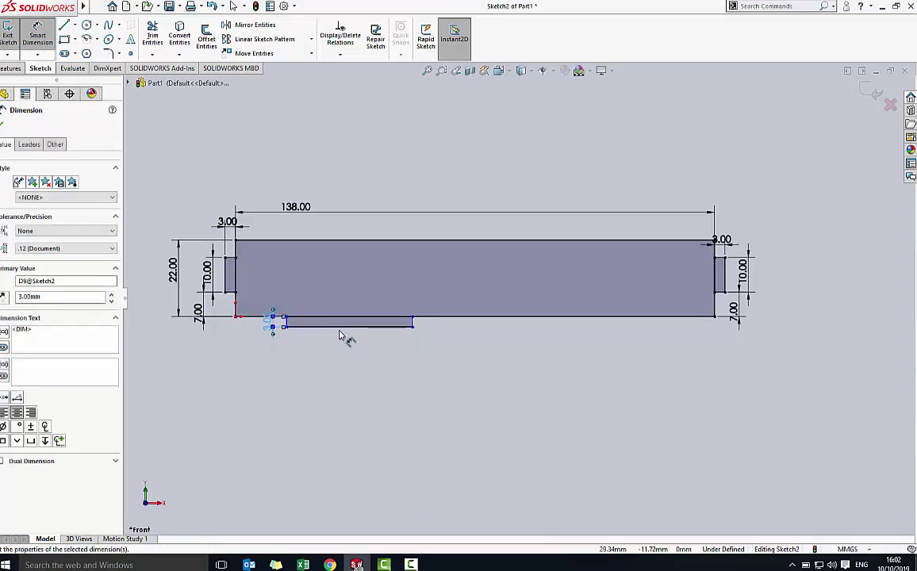
left_click(337, 359)
left_click(339, 359)
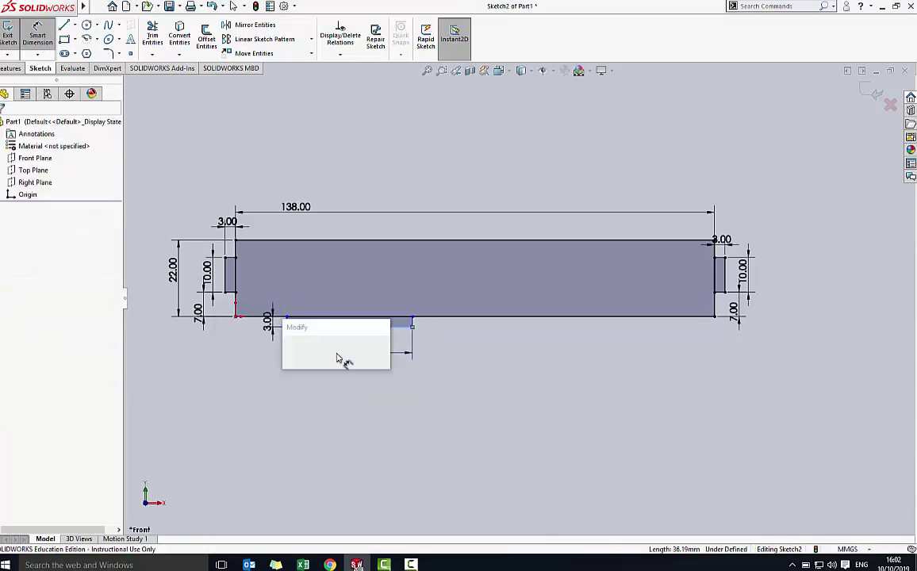
type("13")
key("Return")
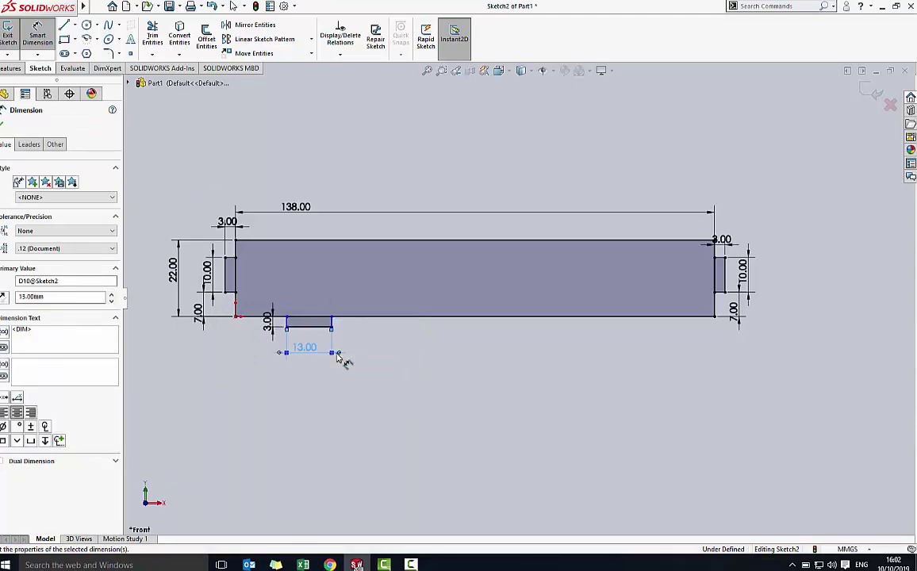
Locate the first tab 10 mm from the panel's left end.
key("z")
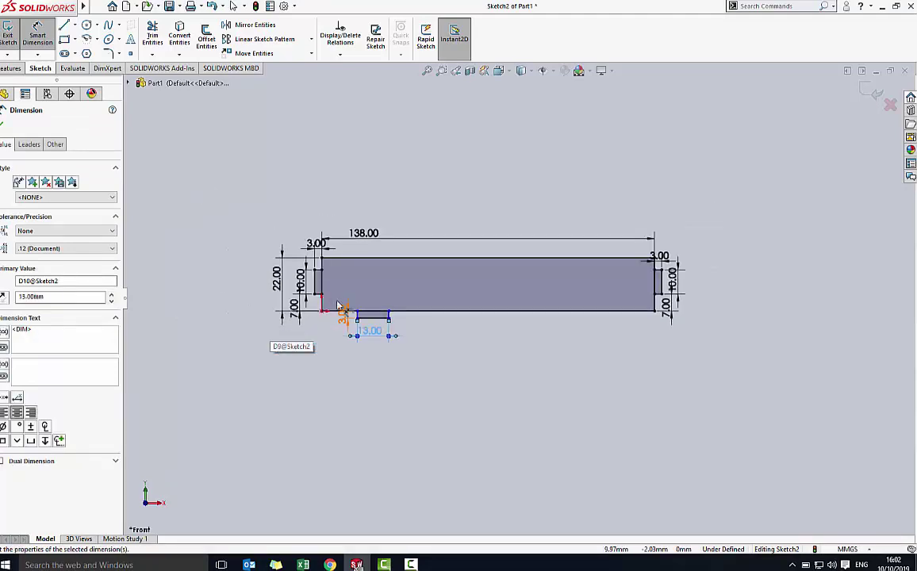
scroll(348, 300, "down", 4)
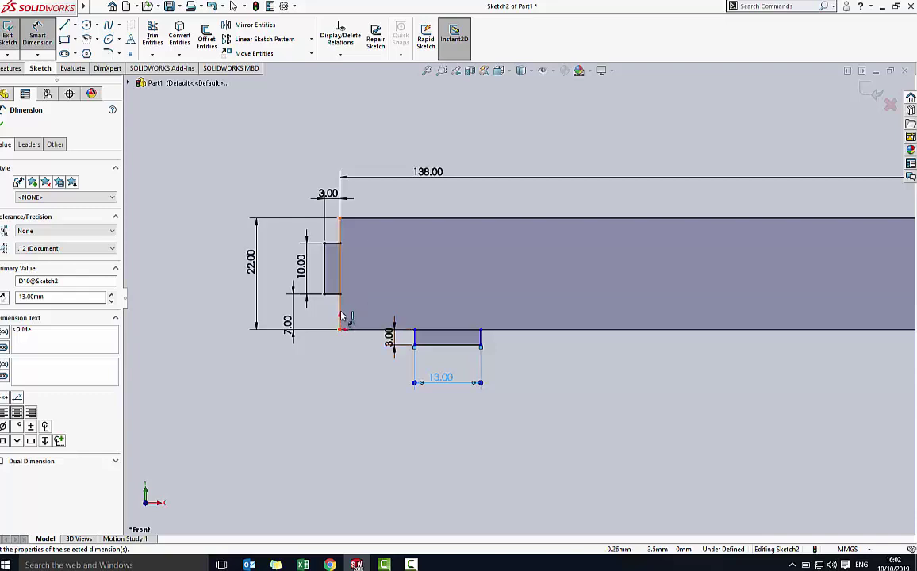
left_click(341, 315)
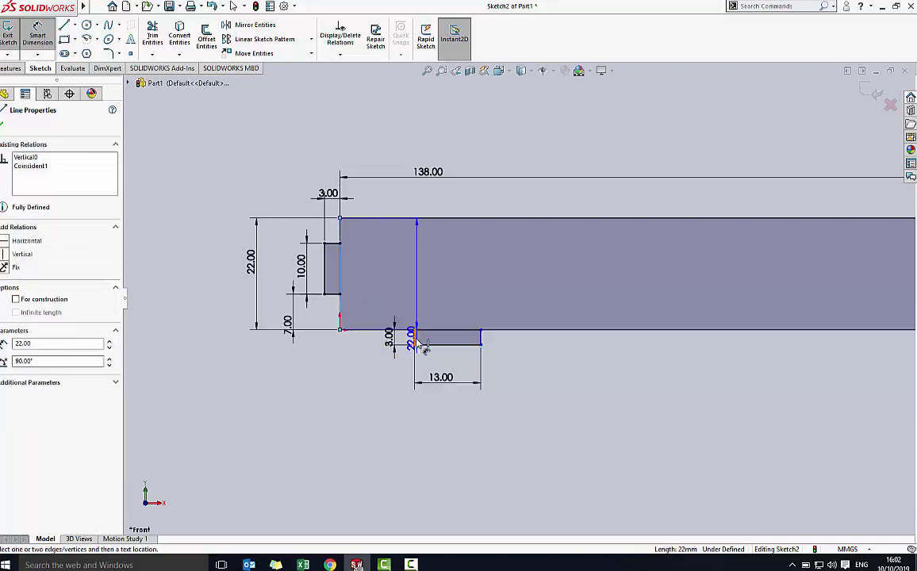
left_click(415, 339)
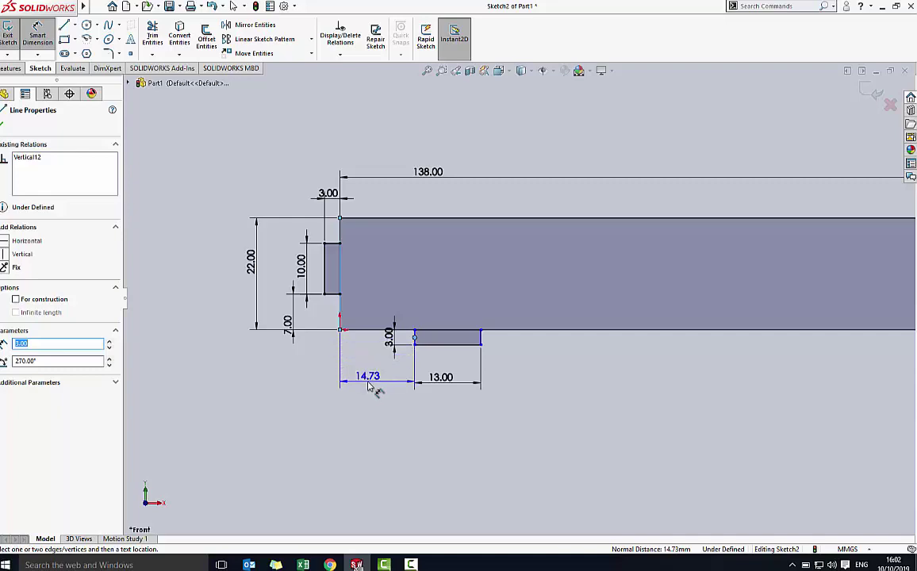
left_click(368, 386)
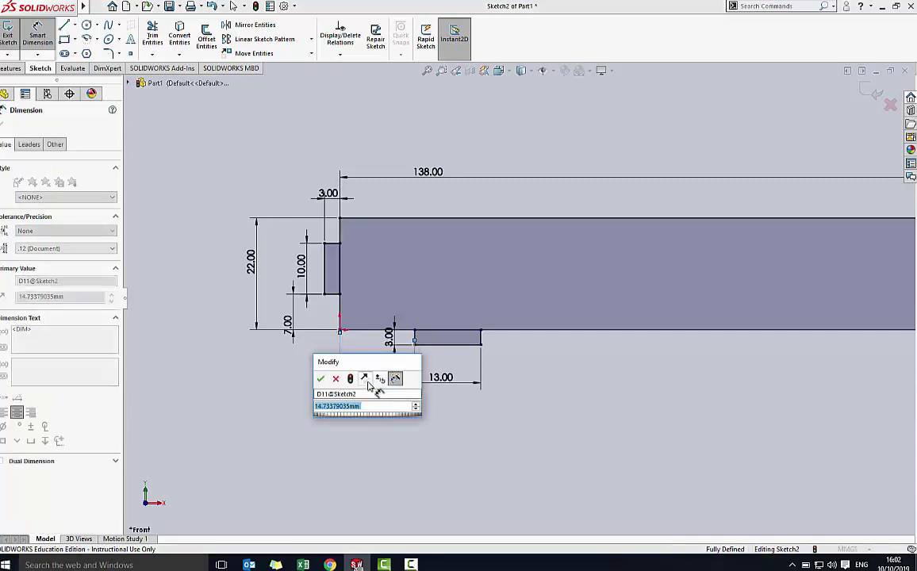
type("10")
key("Return")
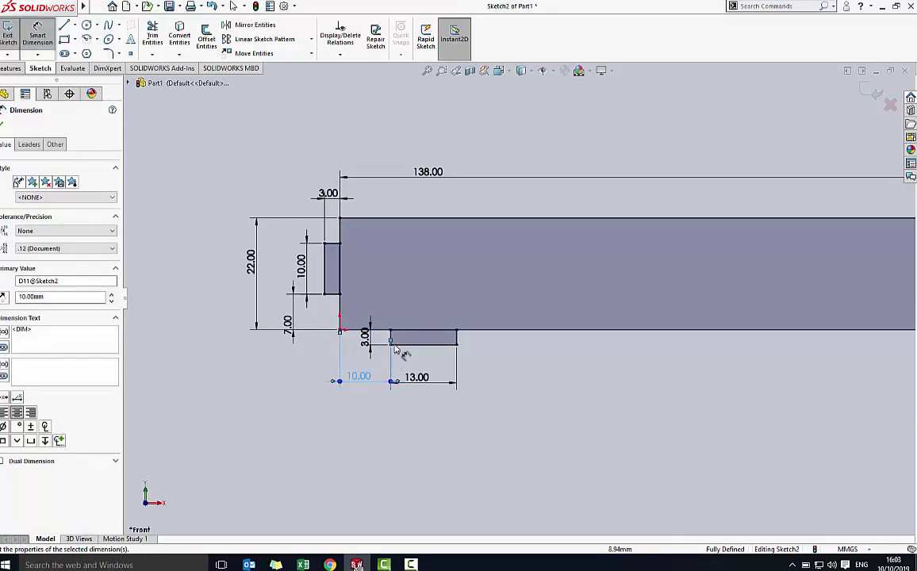
Draw a second rectangle under the bottom edge and size it 3 mm high, 13 mm wide.
left_click(64, 38)
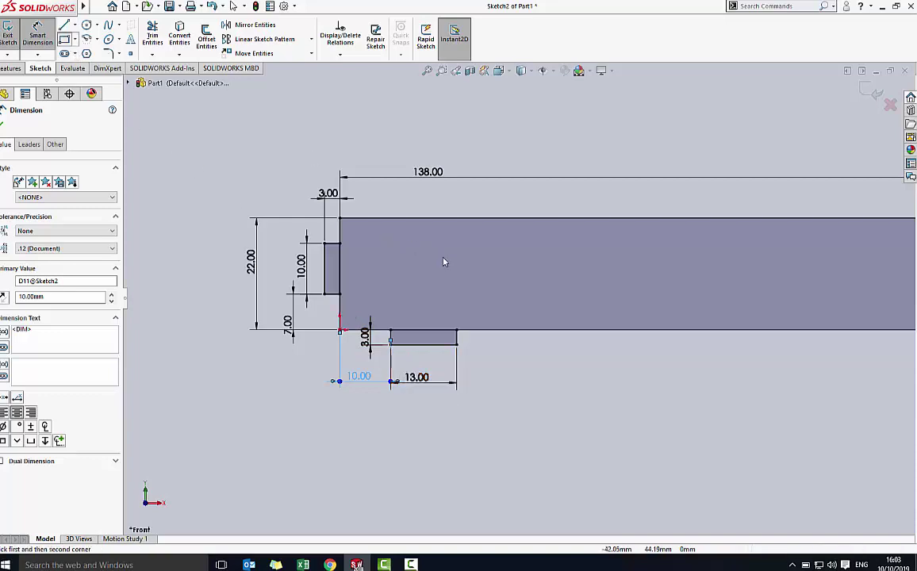
left_click(526, 330)
left_click(675, 438)
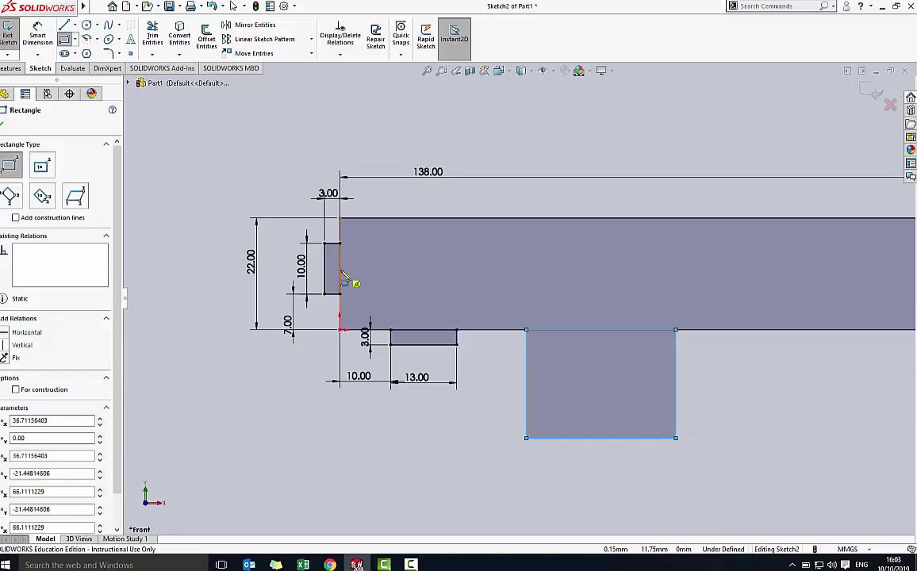
left_click(37, 36)
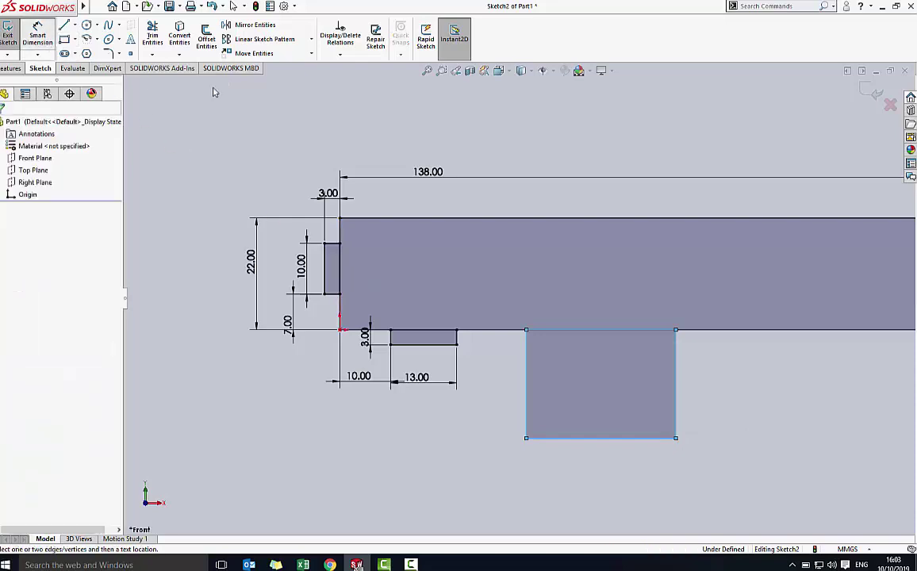
left_click(524, 372)
left_click(511, 372)
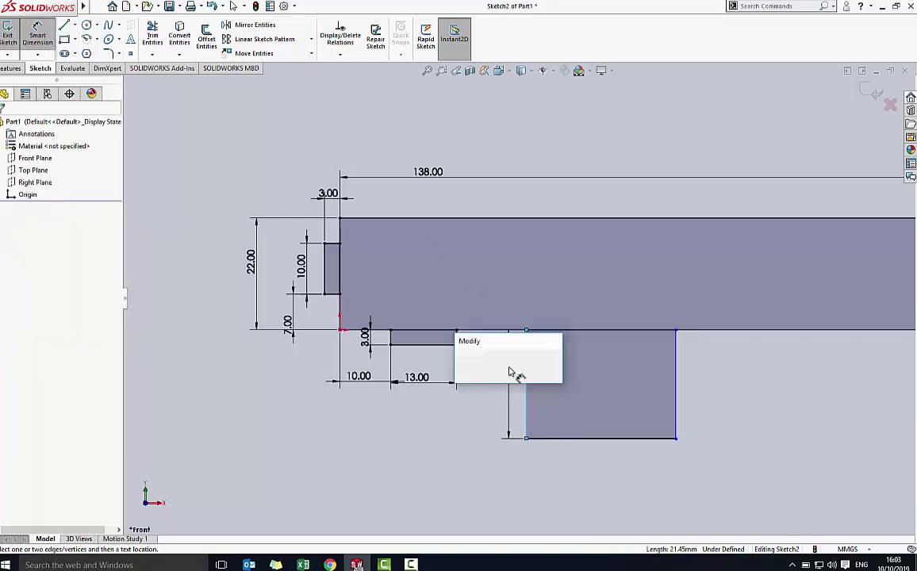
type("3")
key("Return")
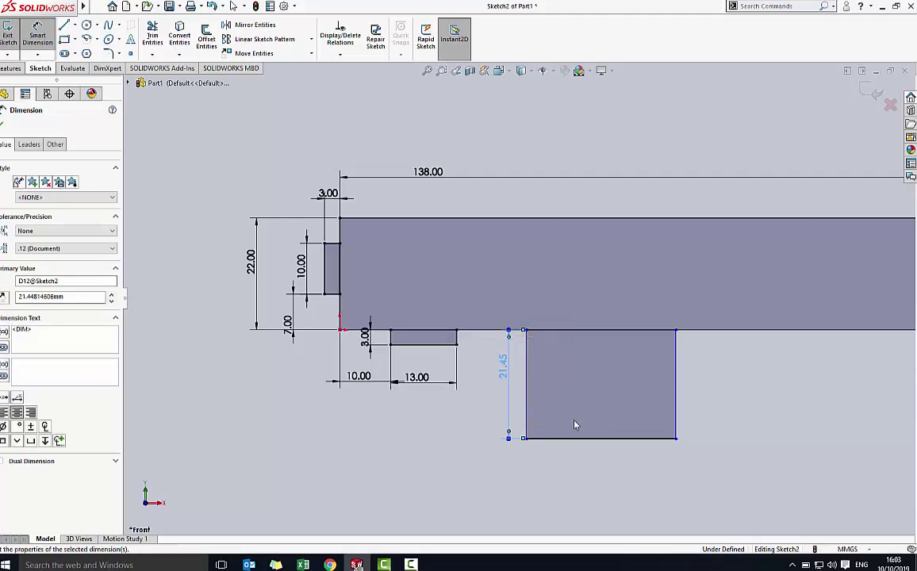
left_click(576, 345)
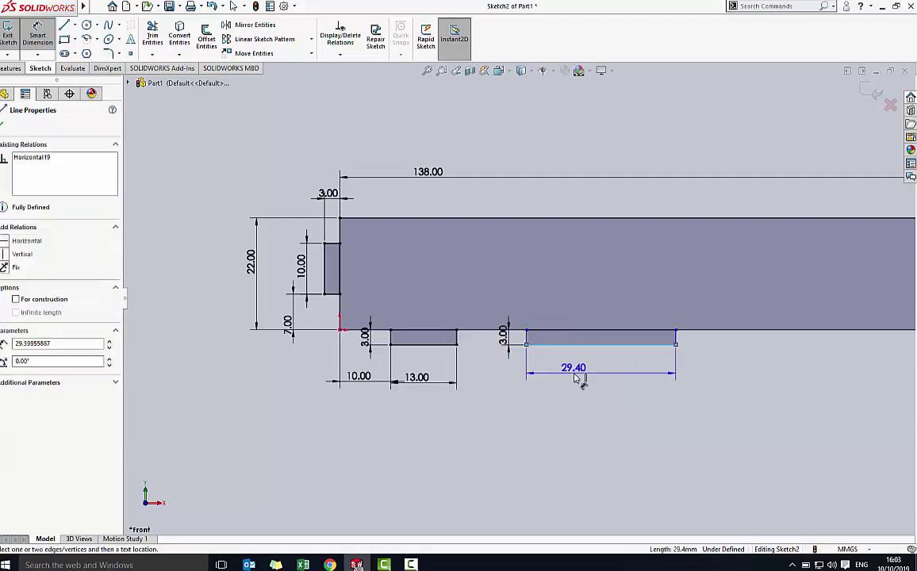
left_click(577, 378)
type("13")
key("Return")
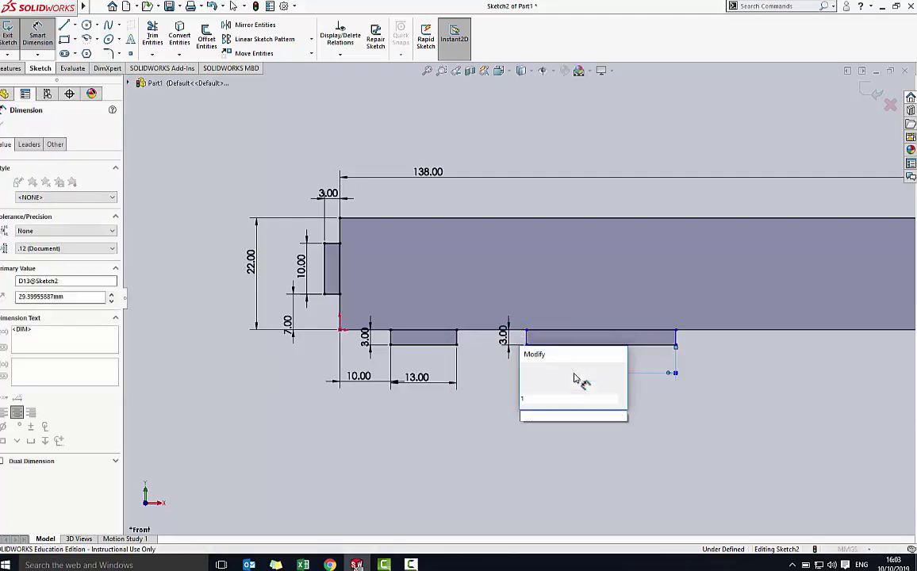
Set a 13 mm gap between the first and second tabs.
left_click(525, 341)
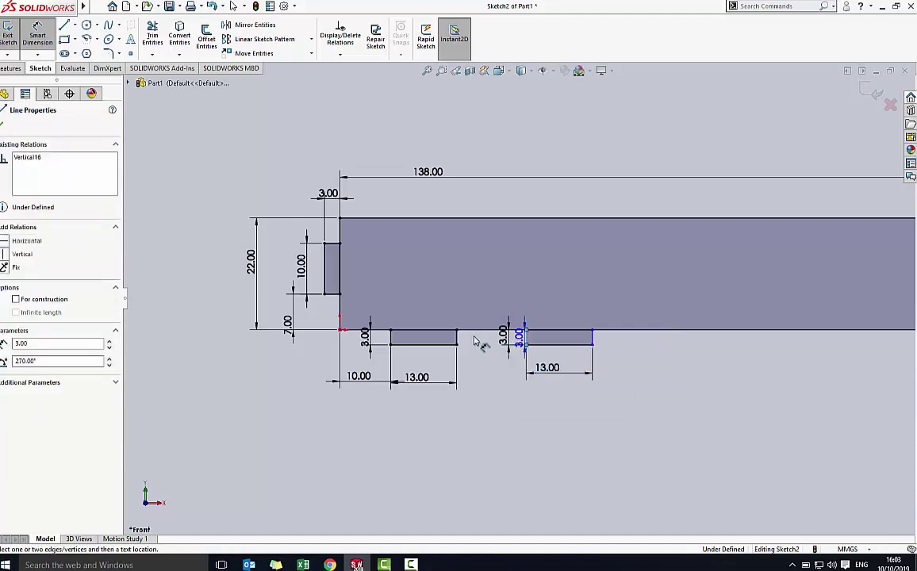
left_click(457, 340)
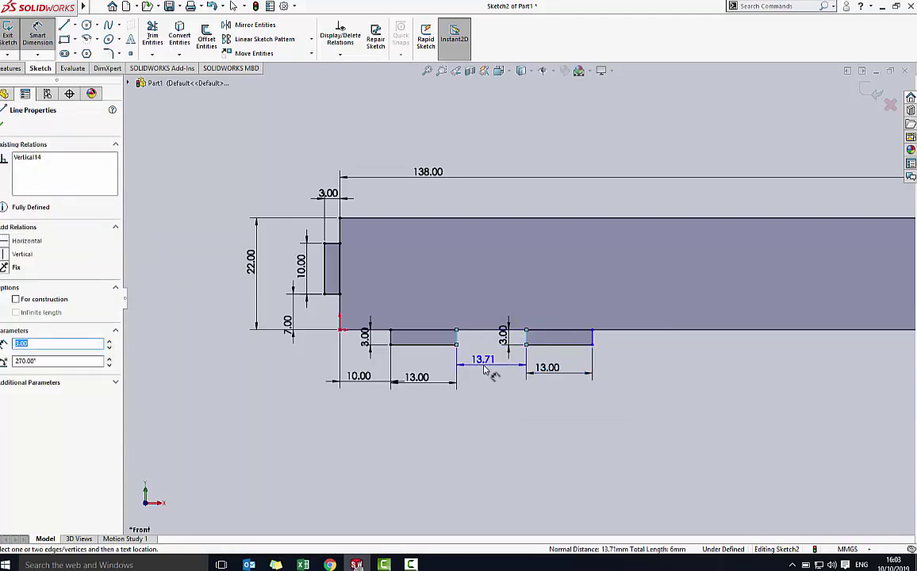
left_click(486, 370)
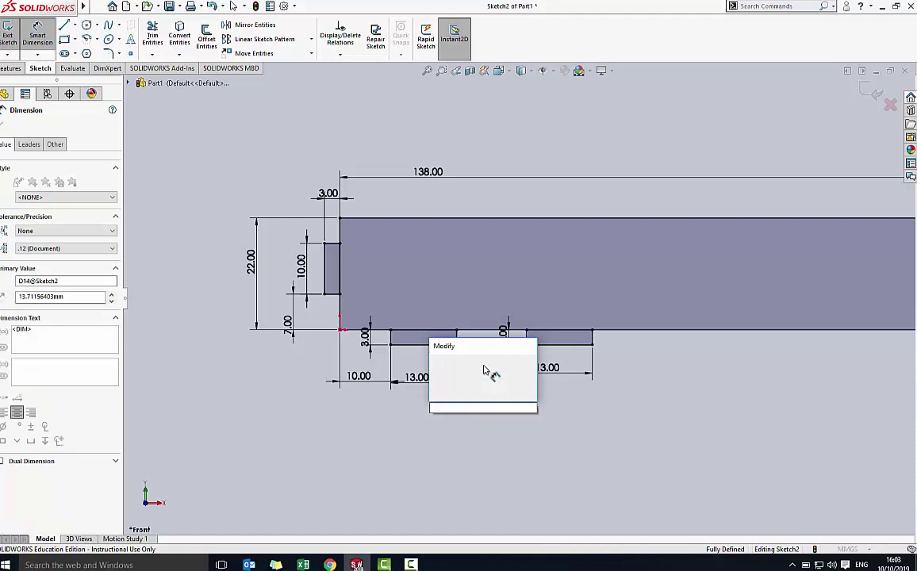
type("13")
key("Return")
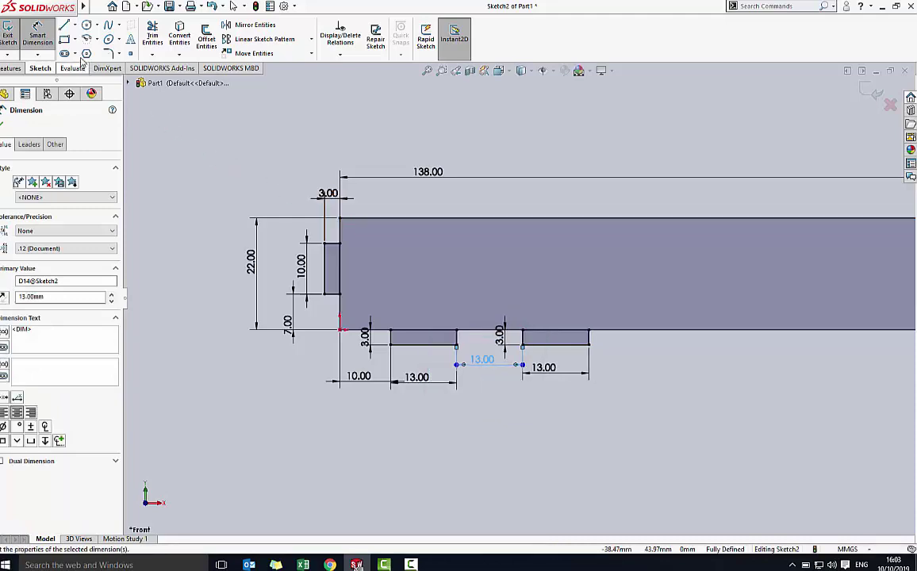
Draw the third rectangle and dimension it 3 mm high and 14 mm wide.
left_click(68, 41)
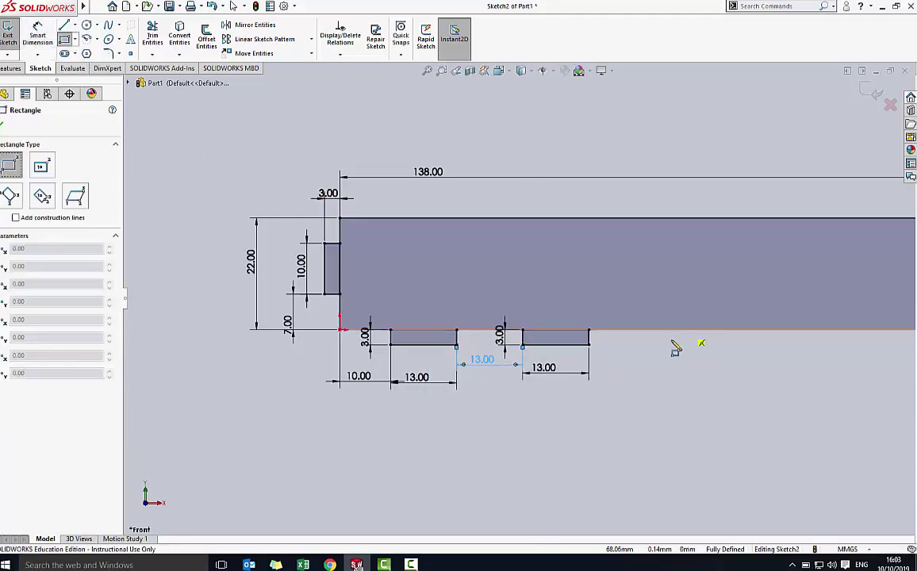
left_click(808, 443)
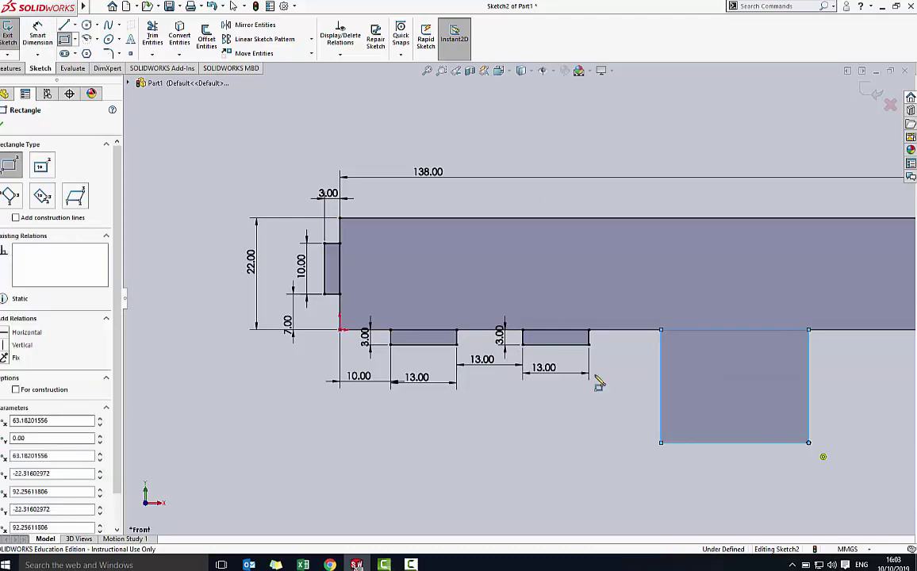
left_click(37, 36)
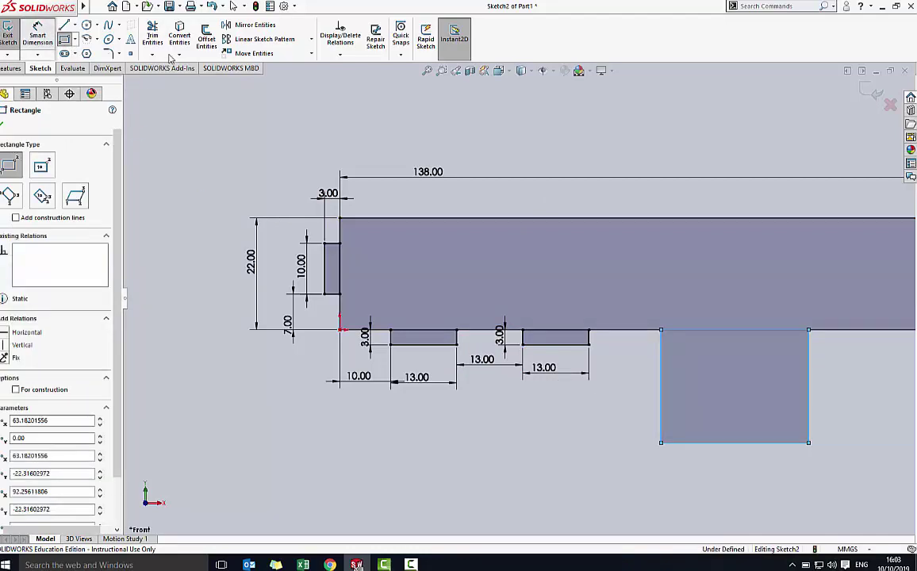
left_click(661, 381)
left_click(653, 381)
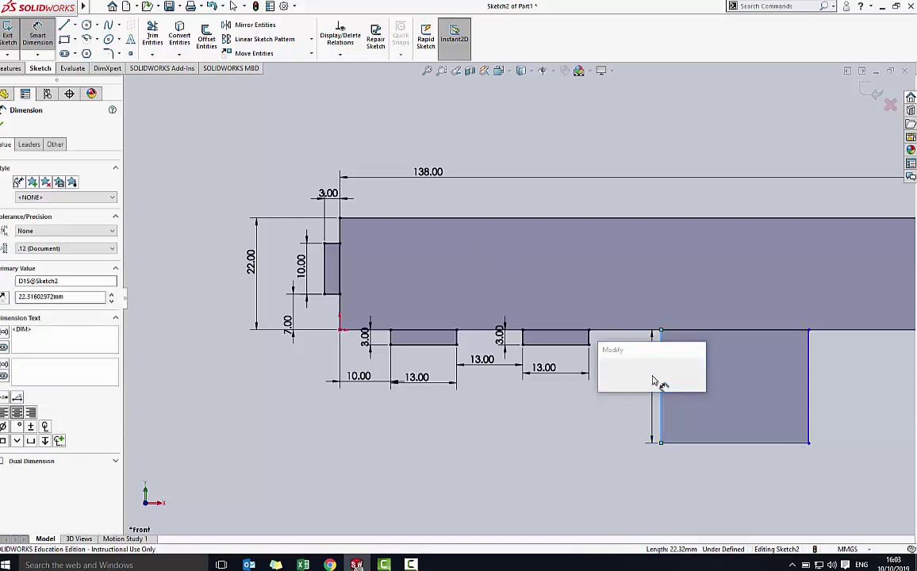
type("3")
key("Return")
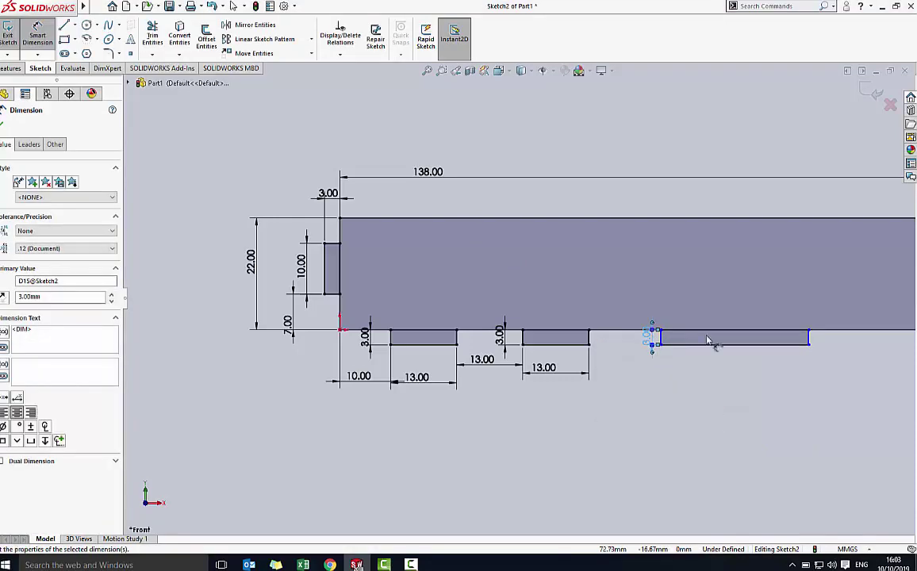
left_click(706, 347)
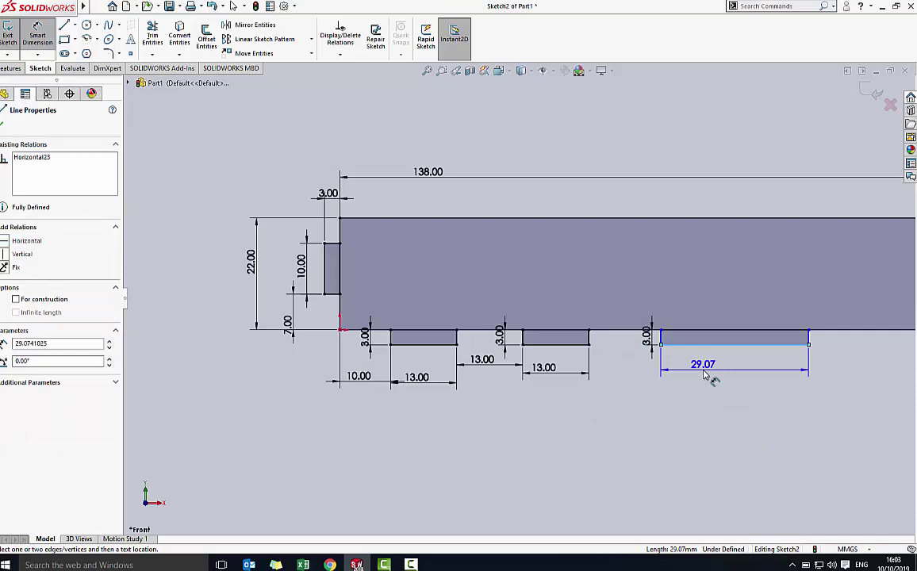
left_click(704, 376)
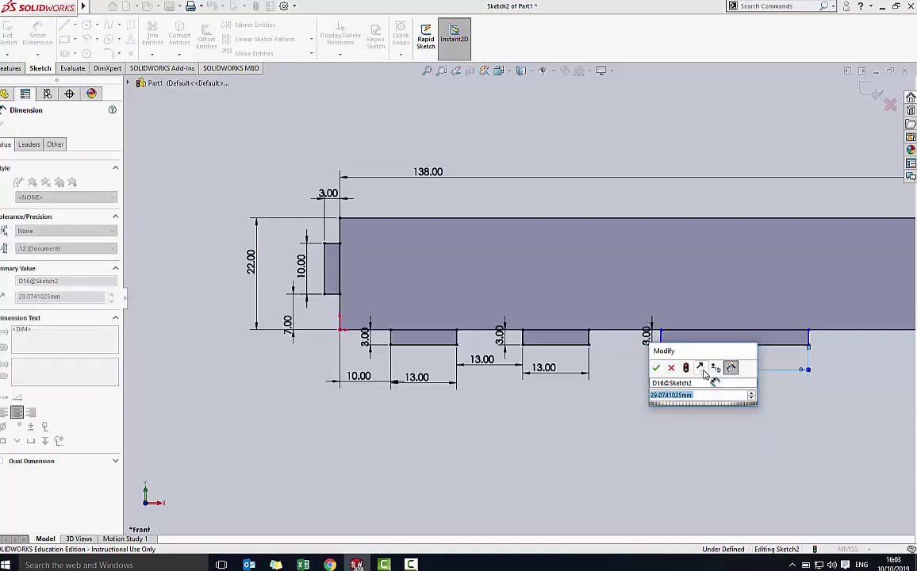
key("Escape")
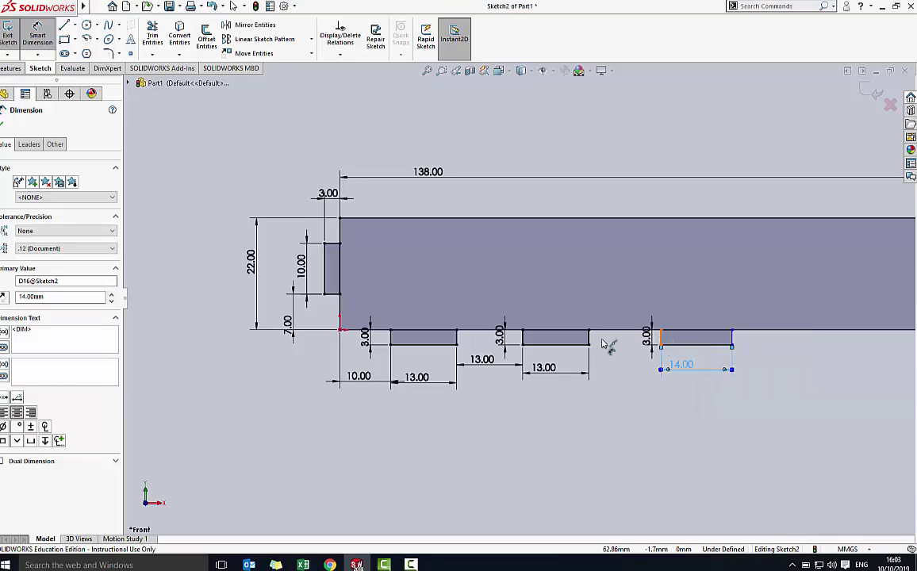
Space the third tab 13 mm from the second and fit the panel in view.
left_click(660, 336)
left_click(588, 336)
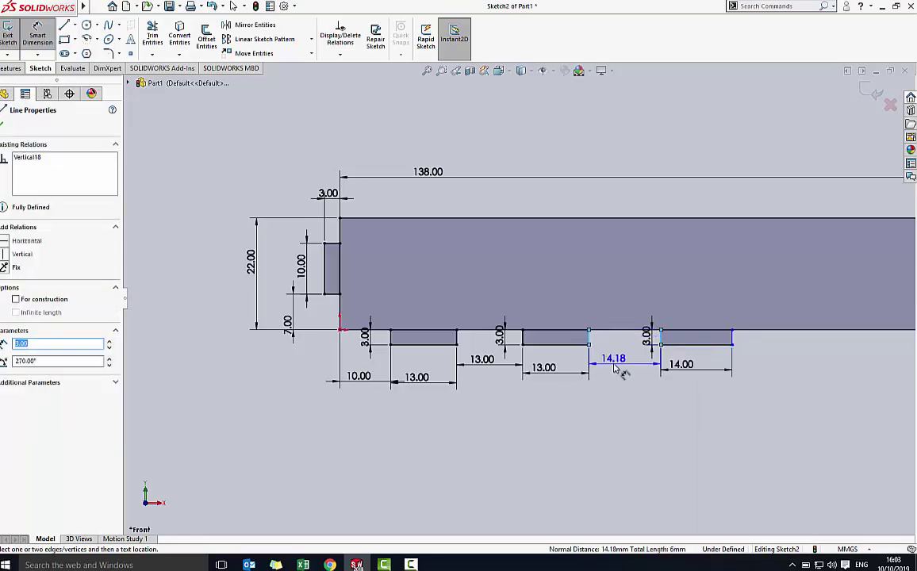
left_click(618, 367)
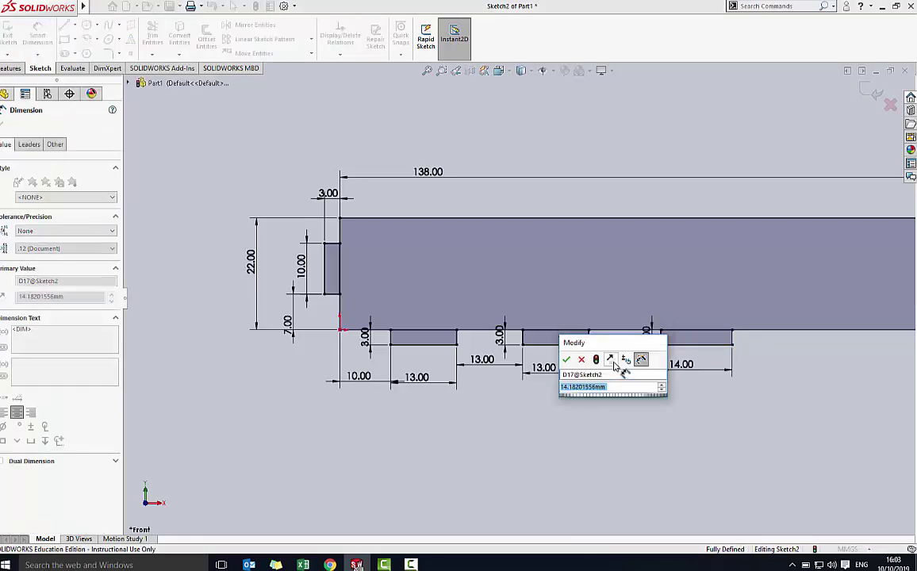
type("13")
key("Return")
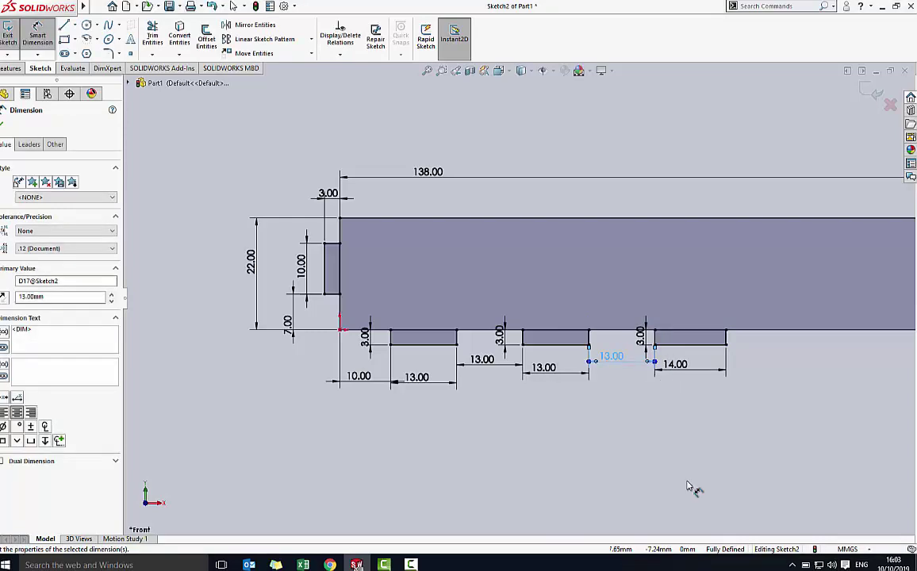
key("f")
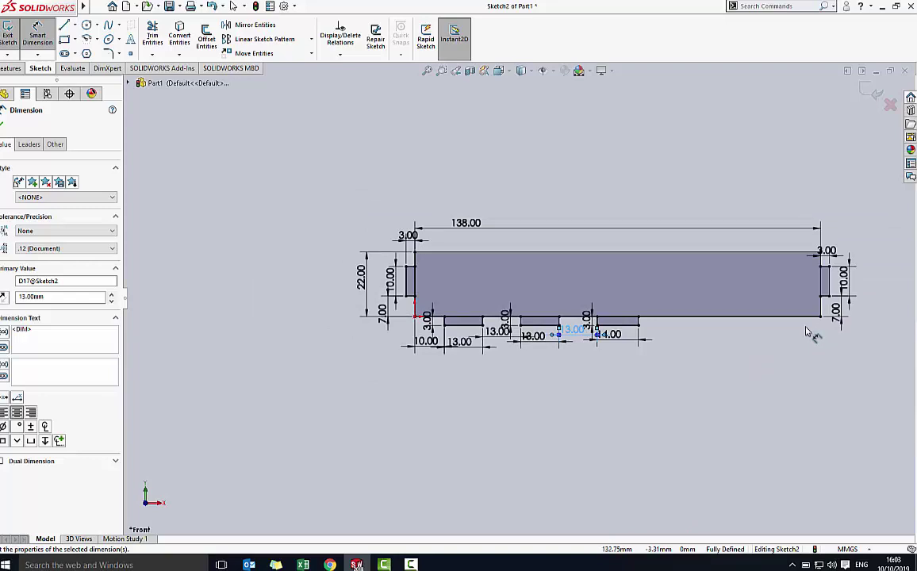
Draw a fourth rectangle below the bottom edge and size it 3 mm high, 13 mm wide.
scroll(807, 332, "up", 3)
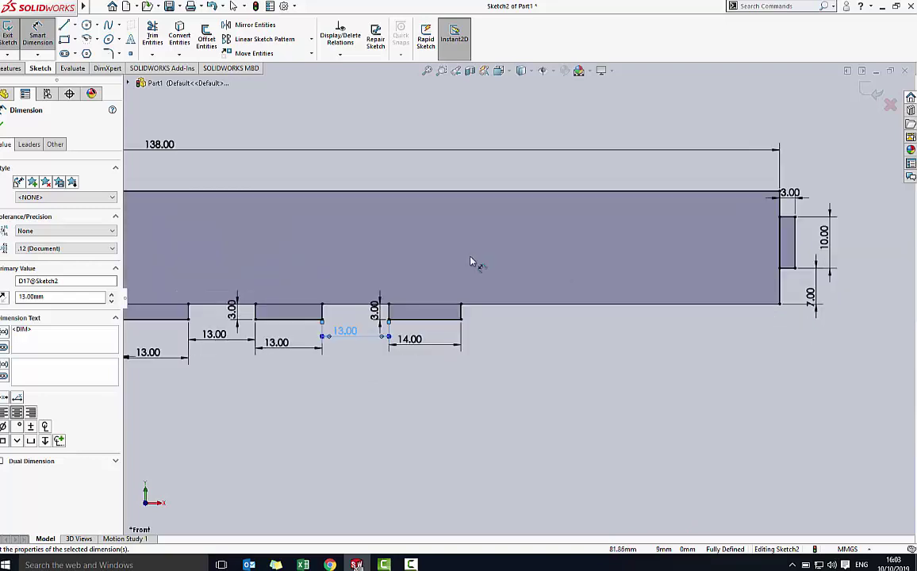
left_click(64, 39)
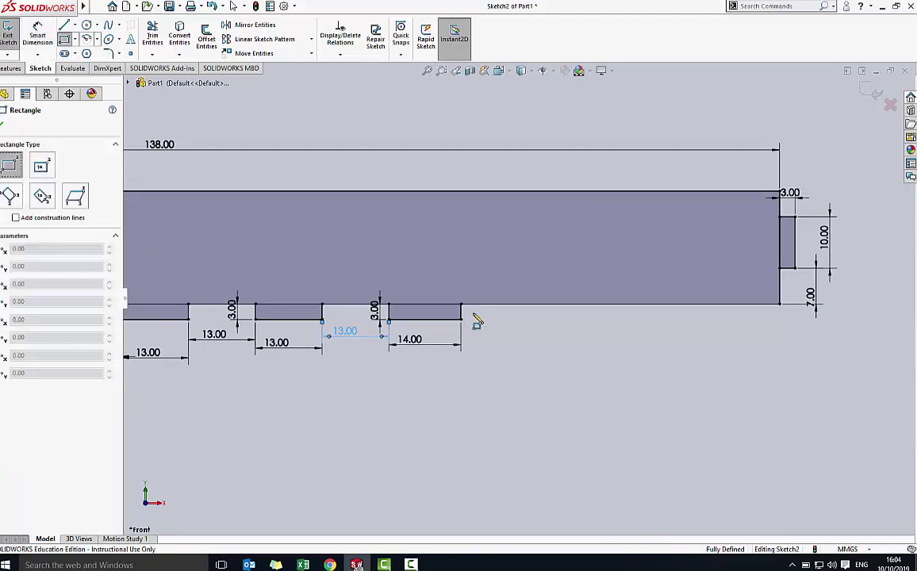
left_click(554, 304)
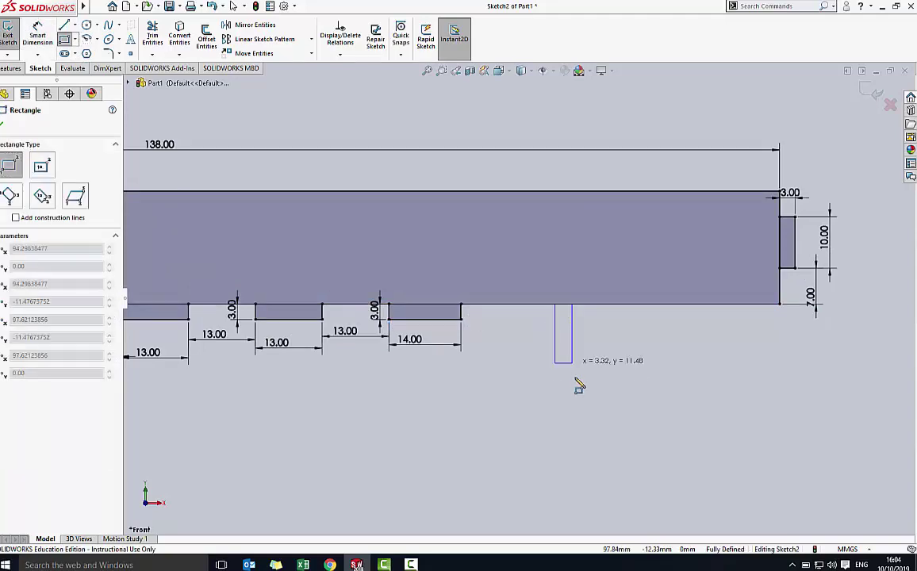
left_click(575, 406)
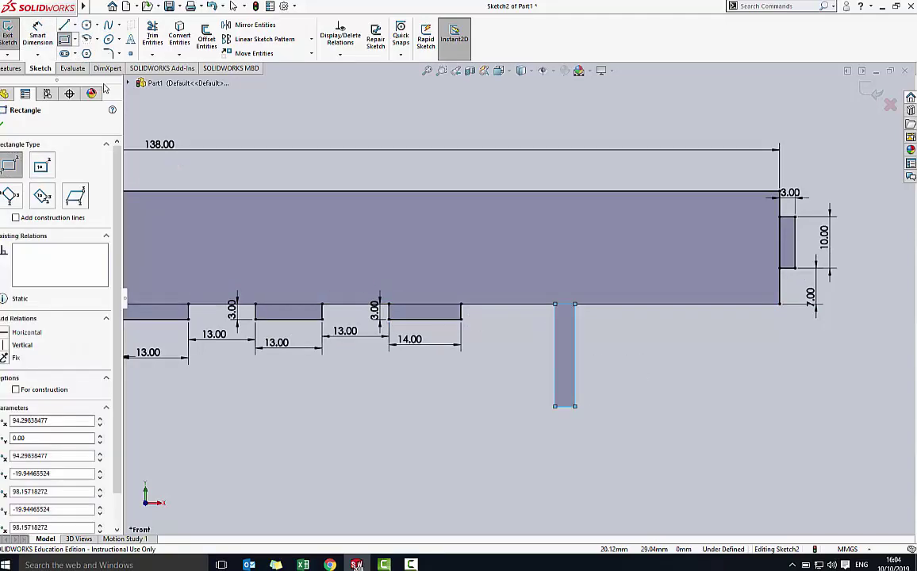
left_click(37, 38)
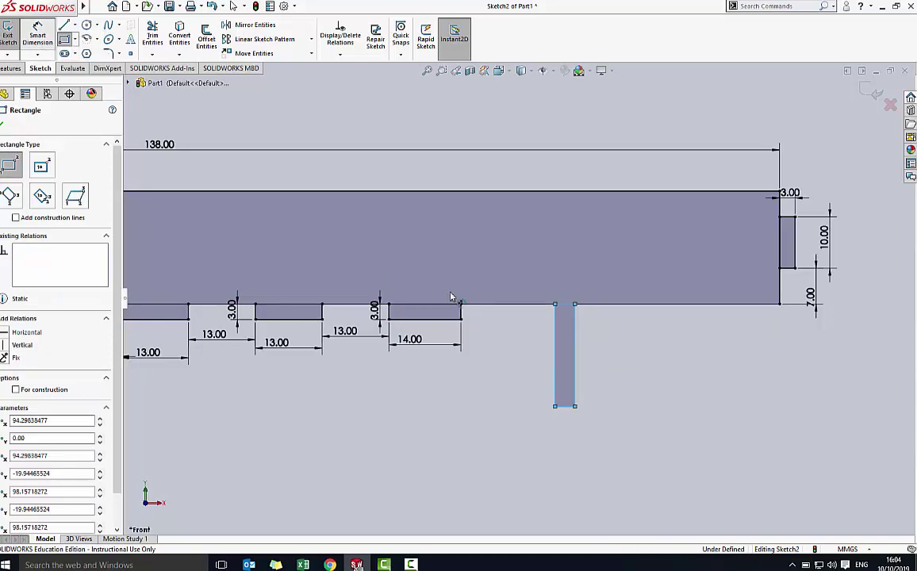
left_click(553, 383)
left_click(538, 385)
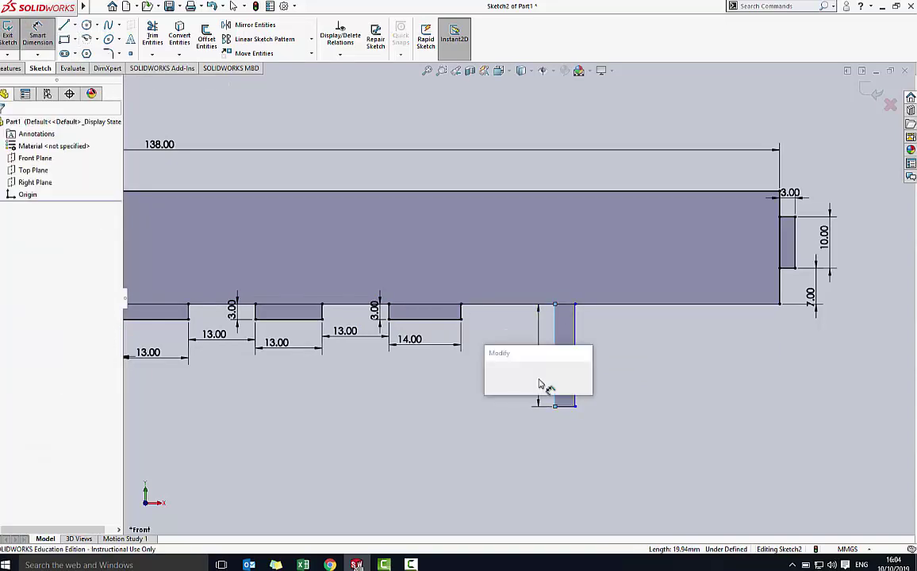
type("3")
key("Return")
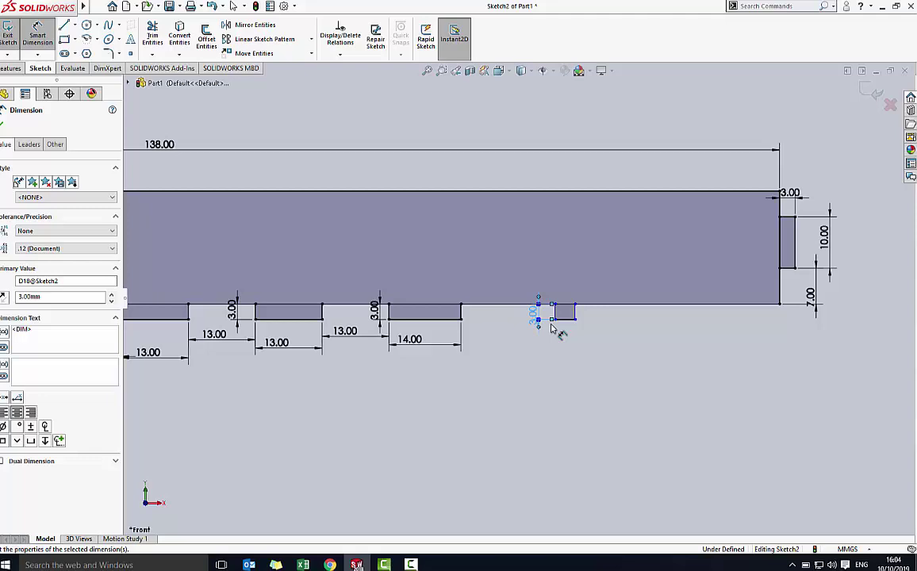
left_click(565, 326)
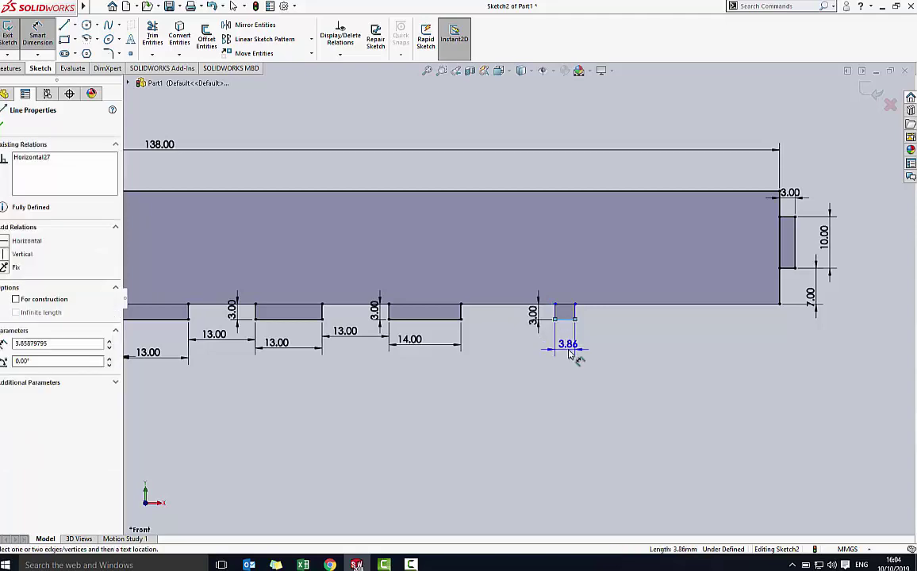
left_click(578, 359)
type("13")
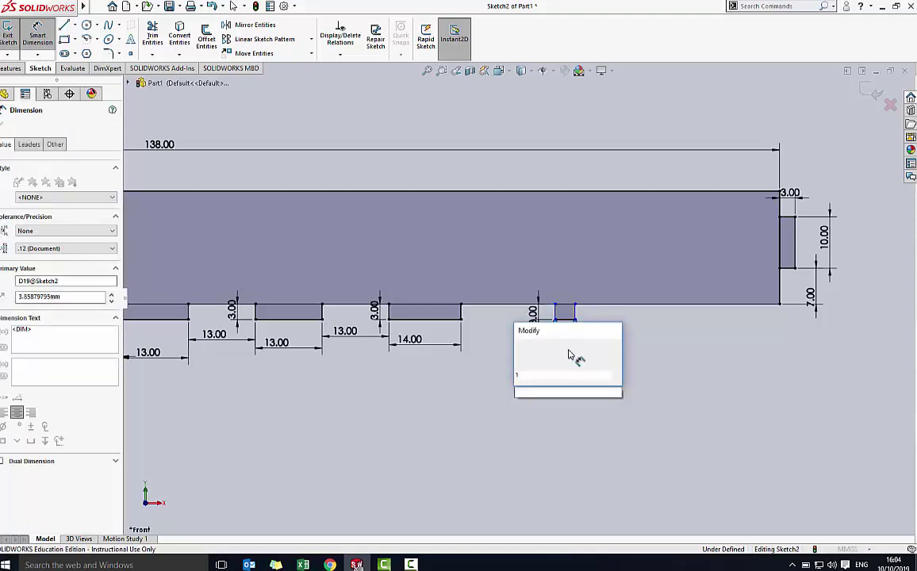
key("Return")
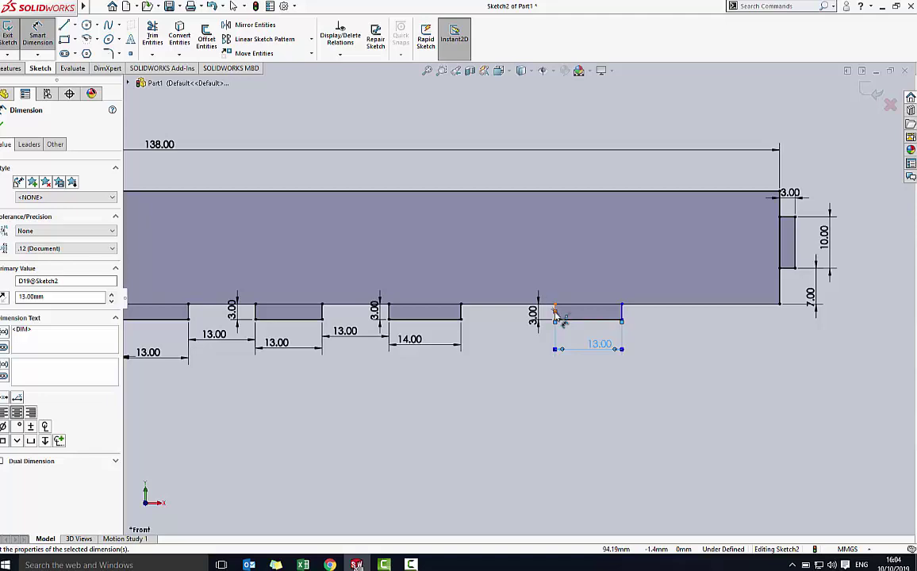
Set a 13 mm gap between the third and fourth tabs.
left_click(556, 313)
left_click(462, 314)
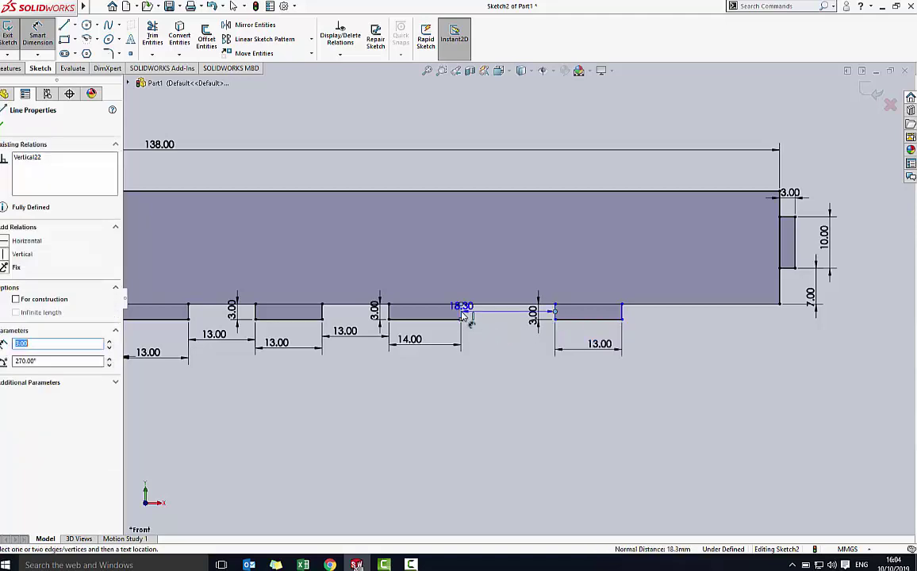
left_click(498, 381)
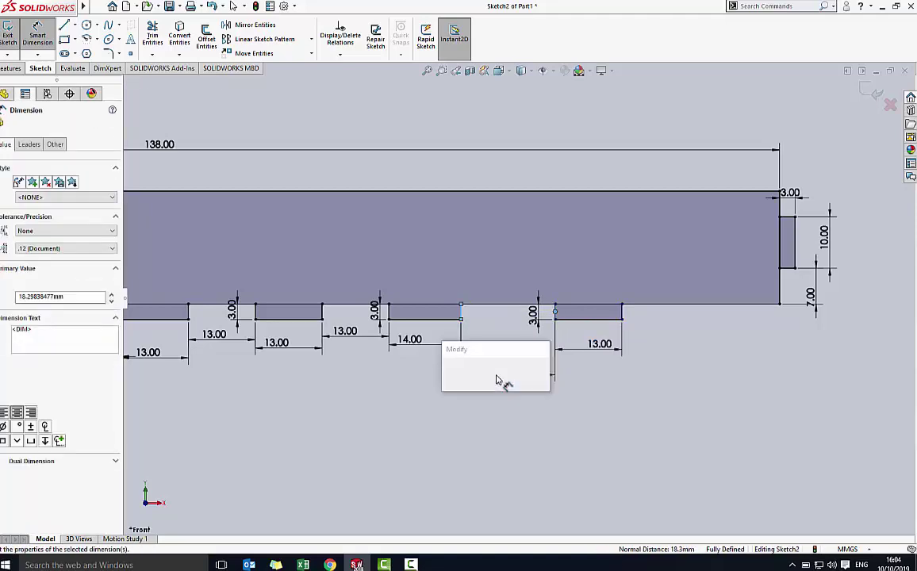
type("13")
key("Return")
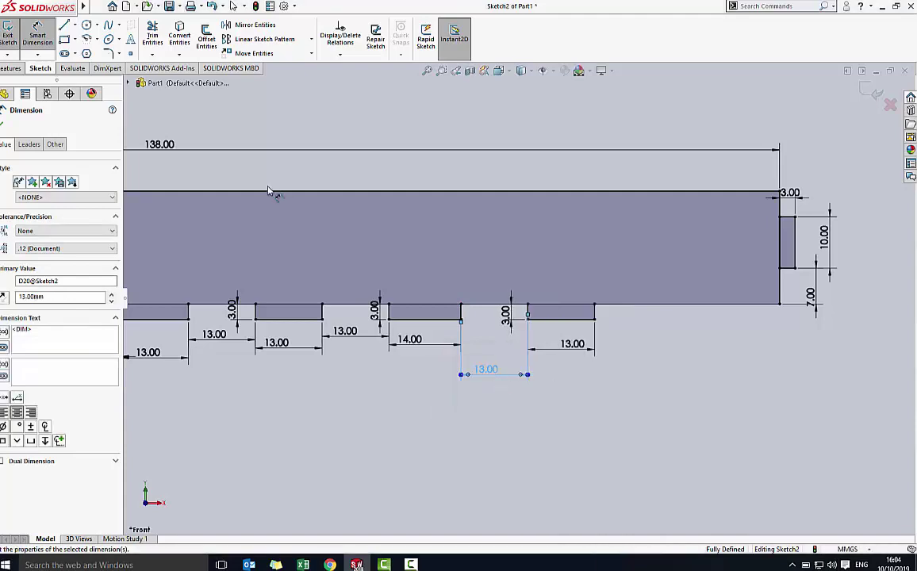
left_click(79, 41)
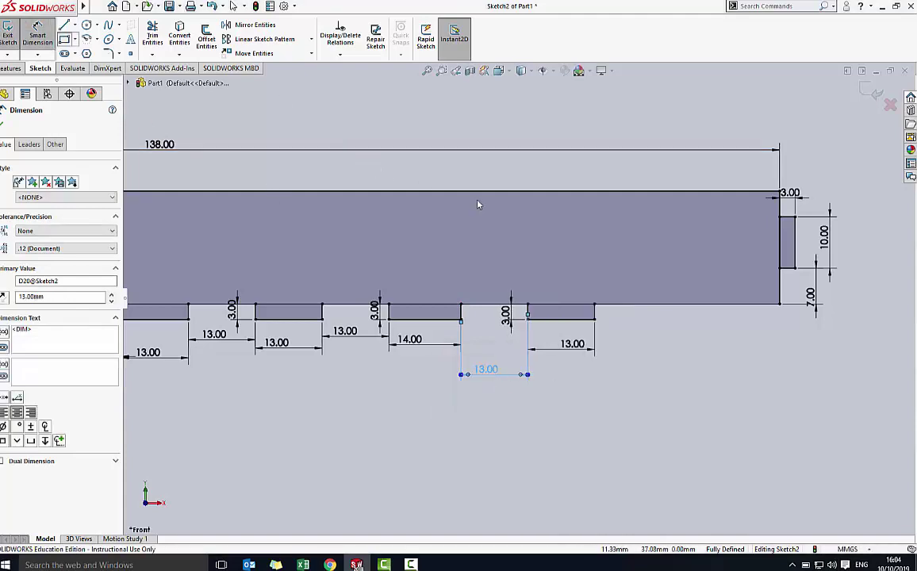
Draw the fifth rectangle below the edge and dimension it 3 mm high, 13 mm wide.
left_click(668, 303)
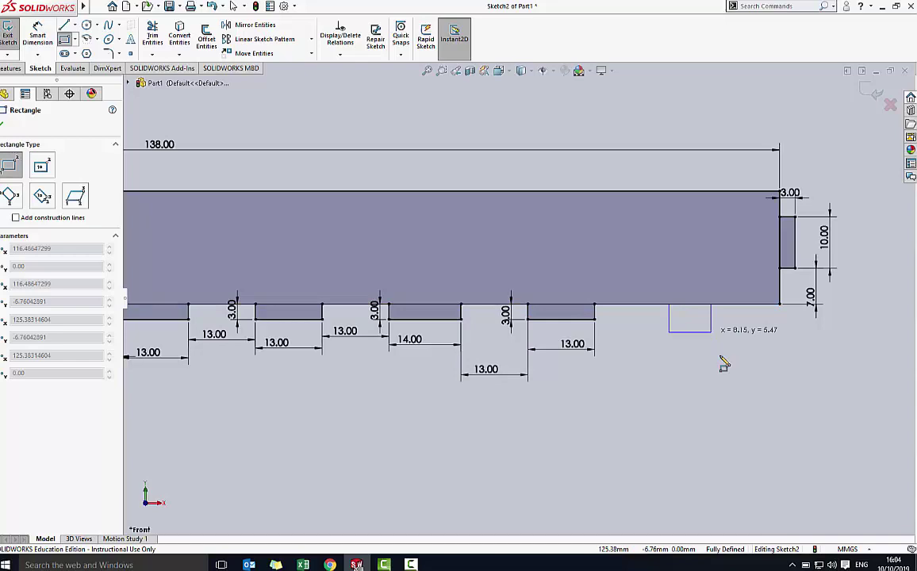
left_click(726, 388)
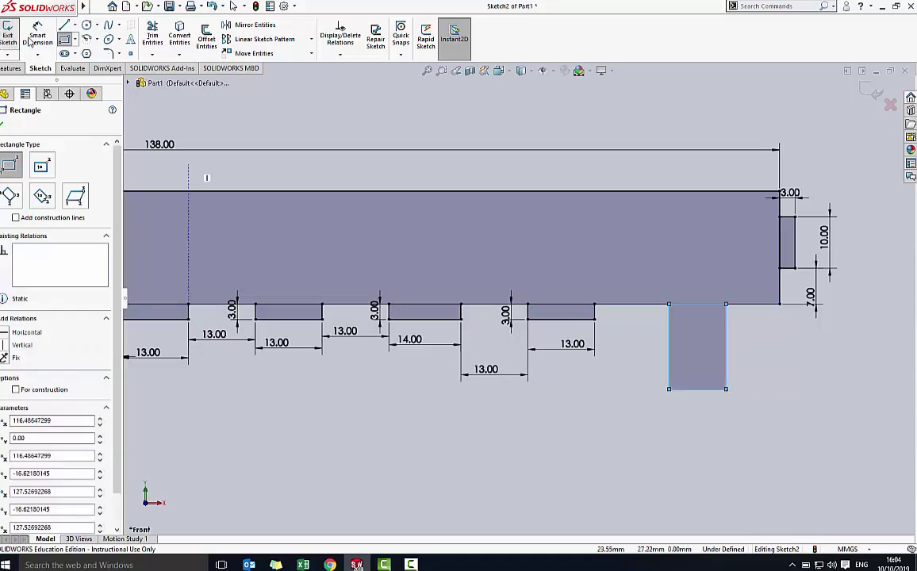
key("d")
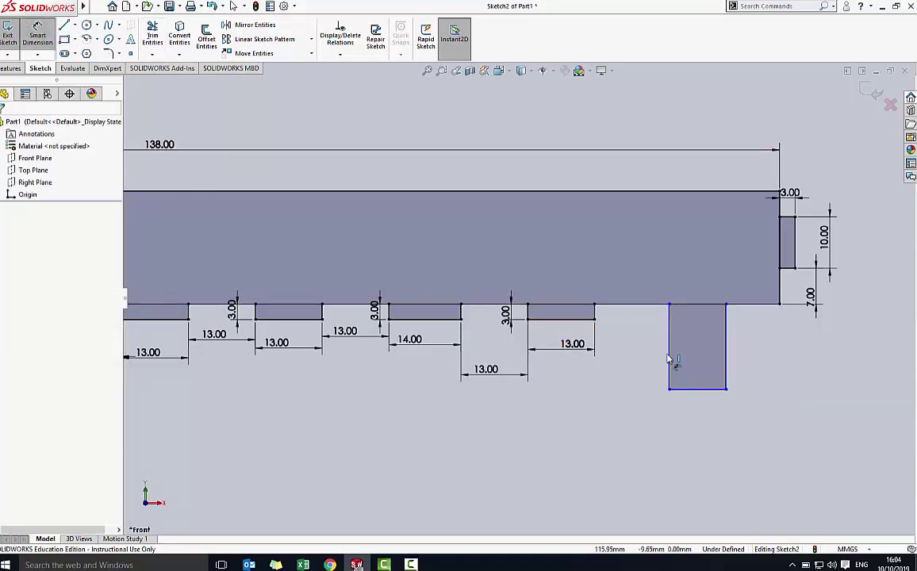
left_click(669, 362)
left_click(659, 361)
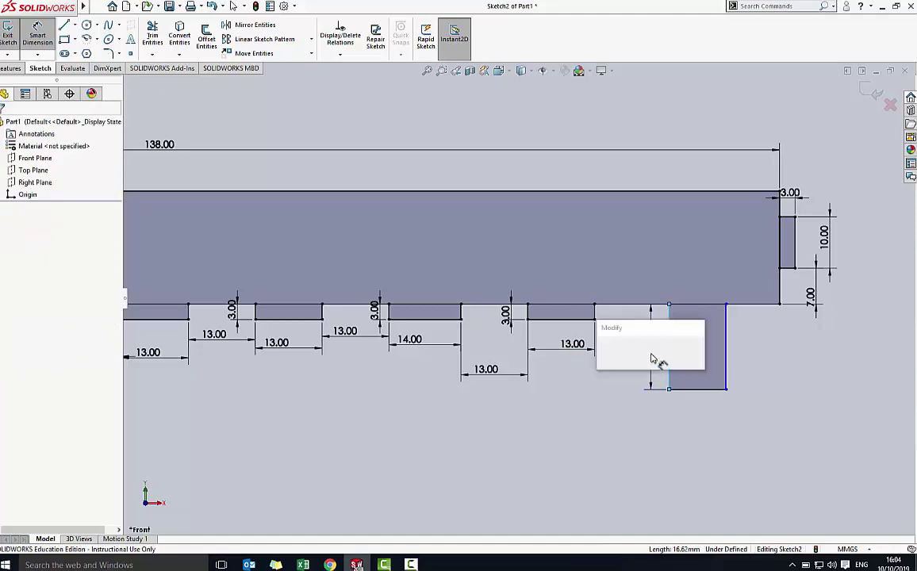
type("3")
key("Return")
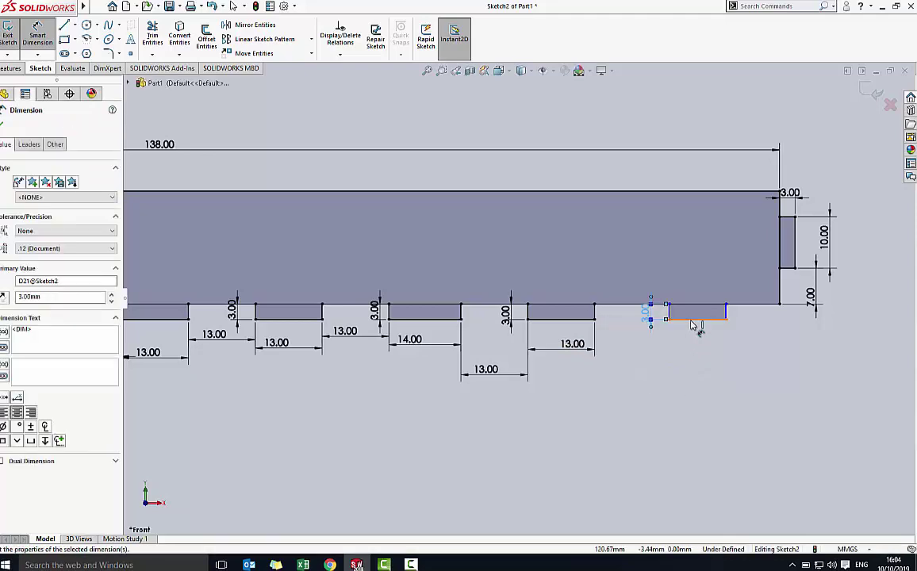
left_click(696, 320)
left_click(694, 357)
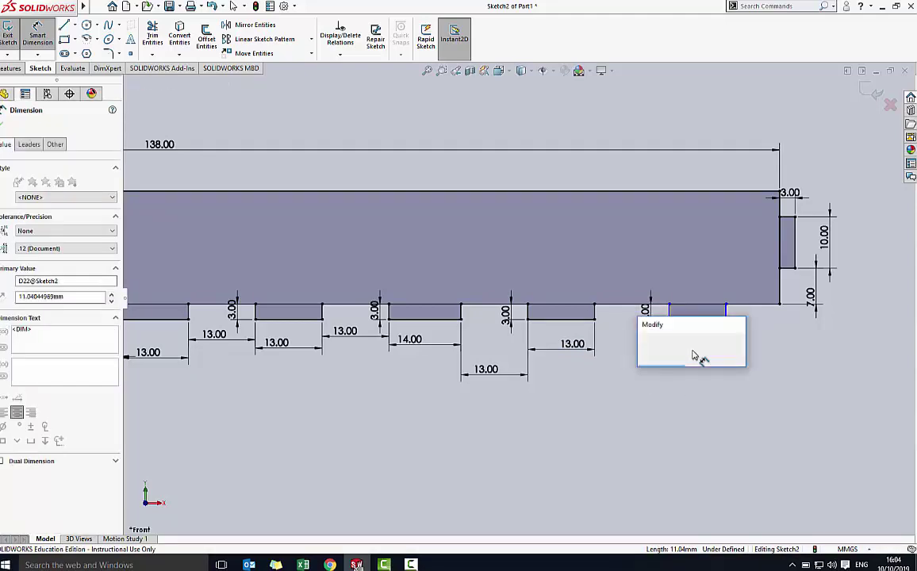
type("13")
key("Return")
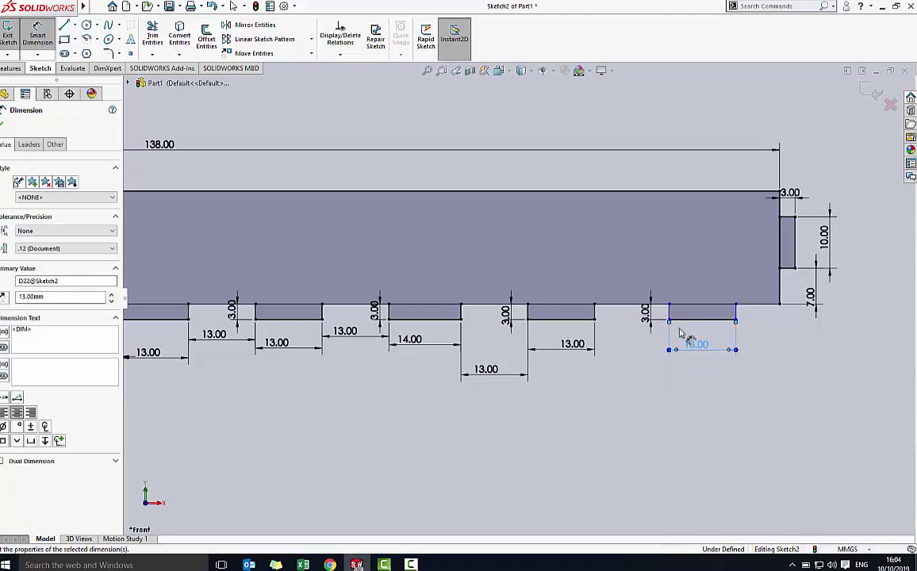
Space the fifth tab 13 mm from the fourth to fully define the sketch.
left_click(659, 316)
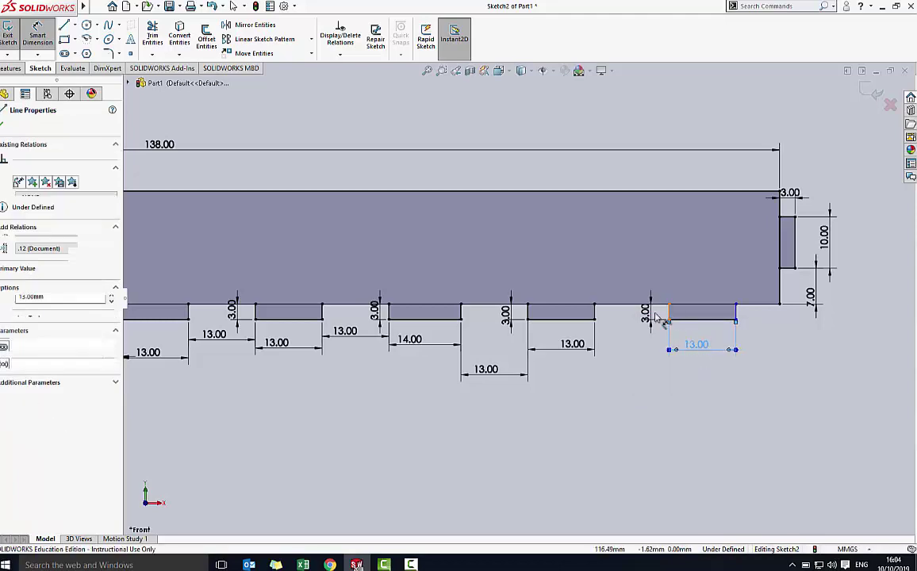
left_click(595, 311)
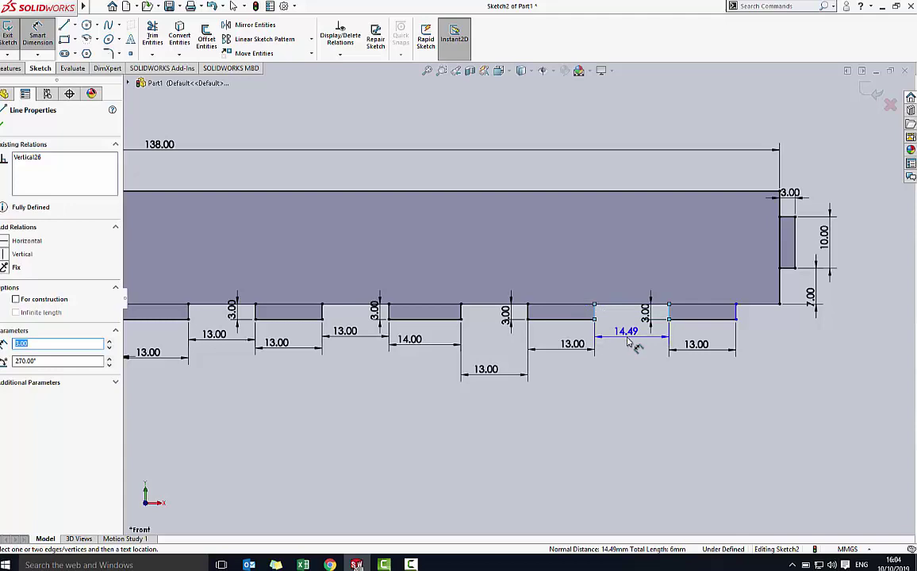
left_click(627, 344)
type("13")
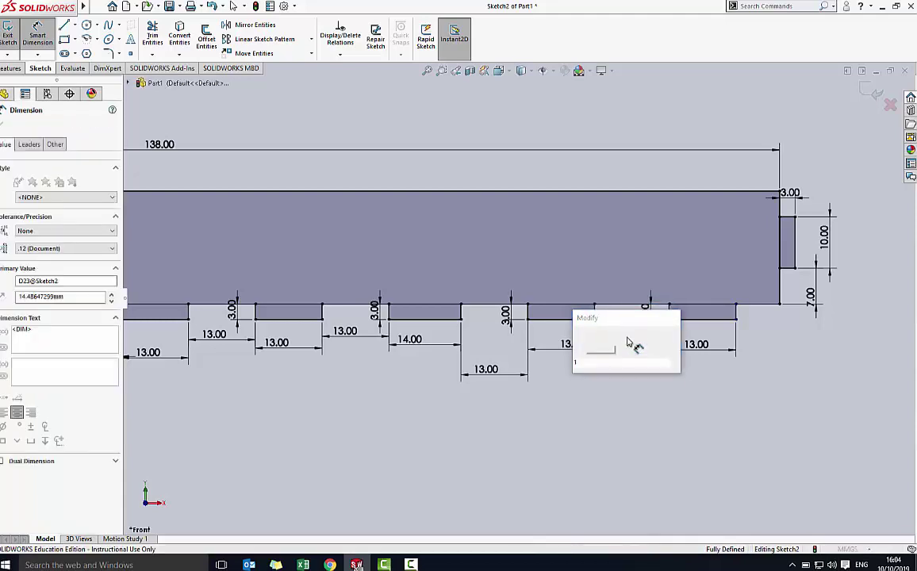
key("Return")
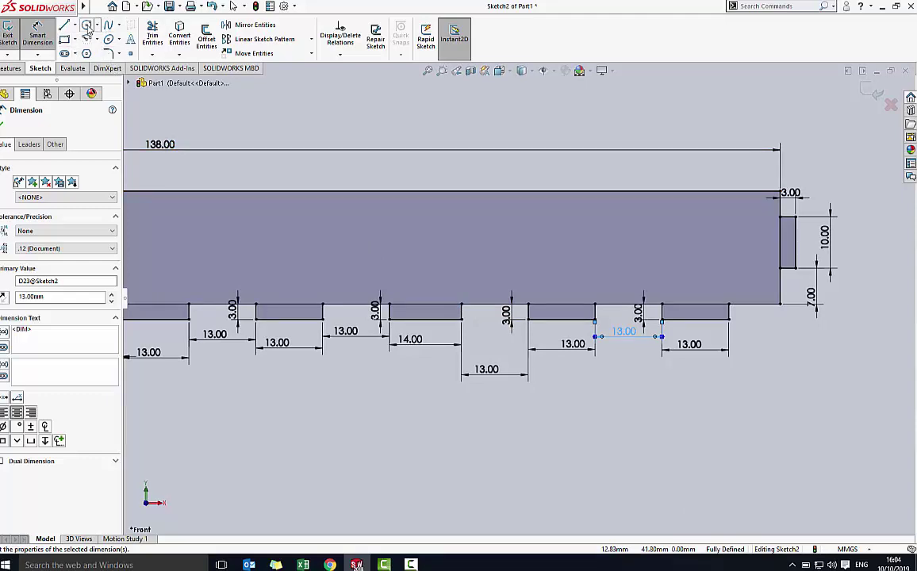
Draw a circle on the panel and give it a 3 mm diameter.
right_click_drag(253, 141, 276, 162)
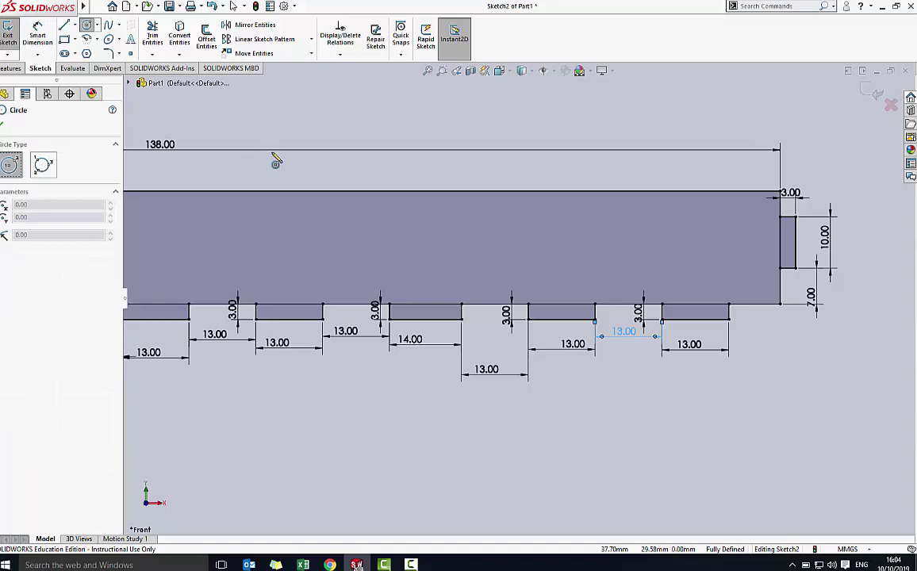
left_click(414, 251)
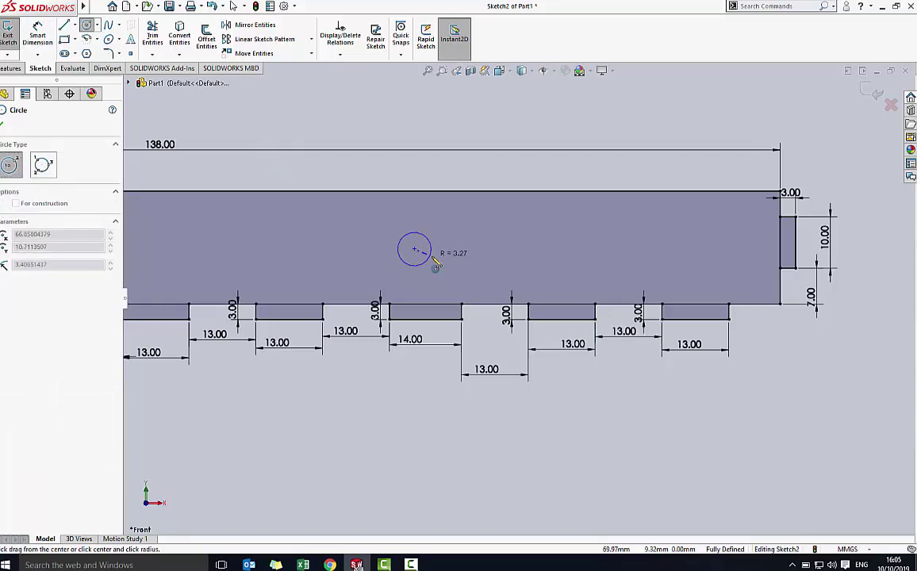
left_click(434, 262)
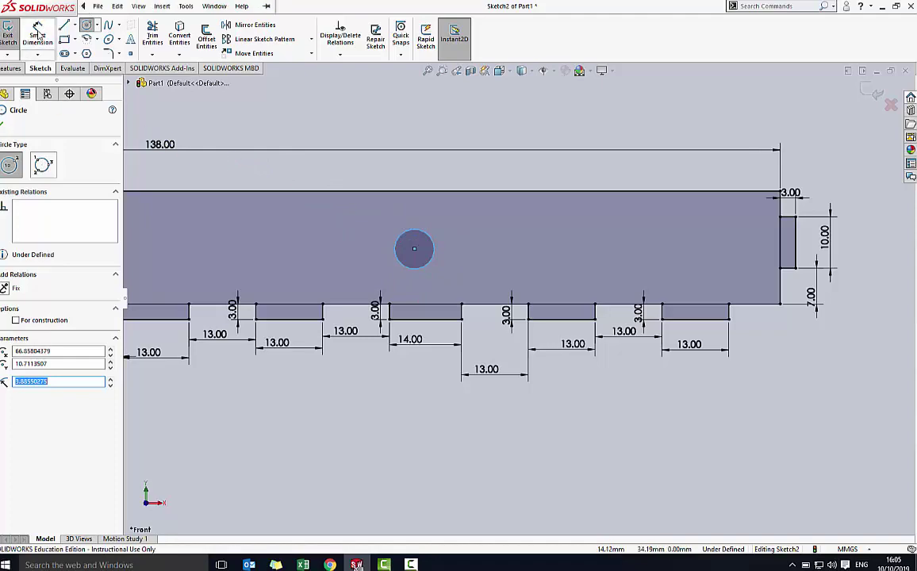
left_click(37, 40)
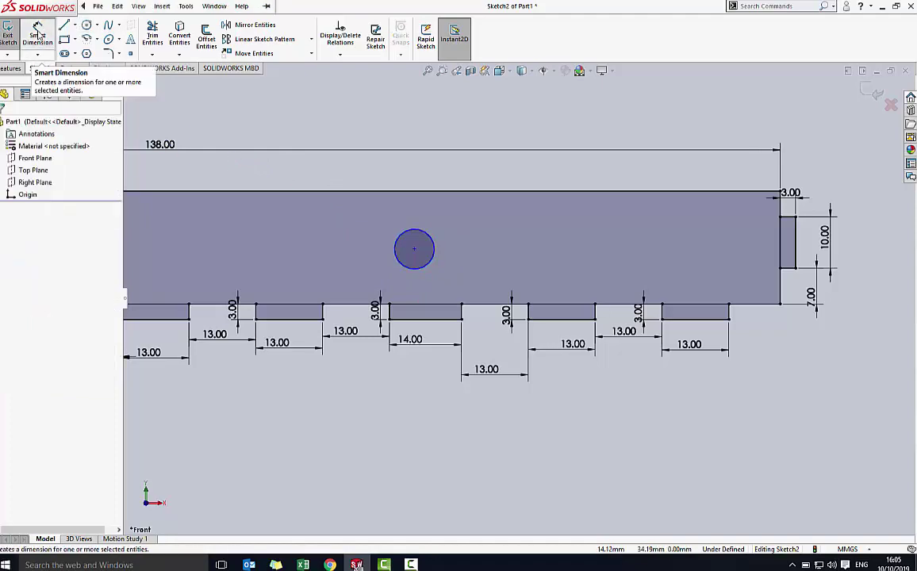
left_click(439, 244)
left_click(456, 252)
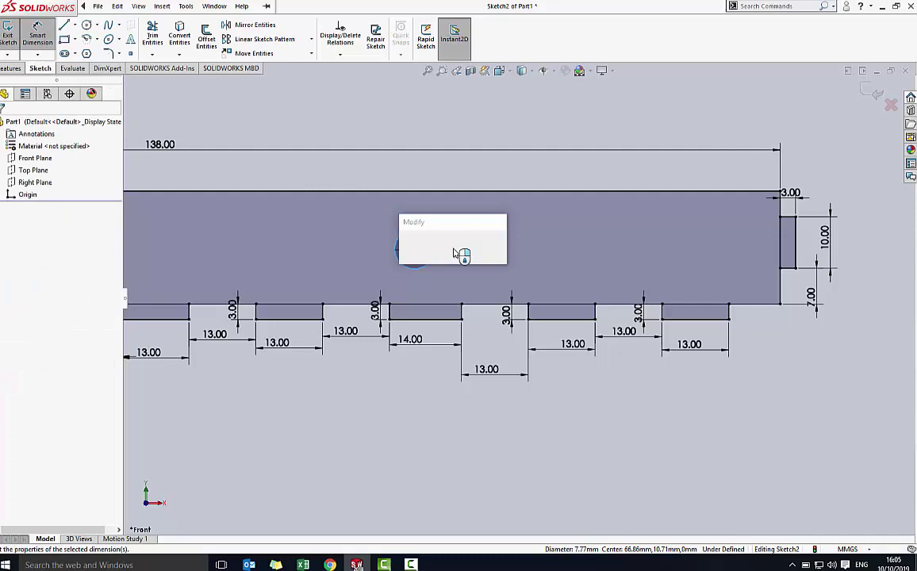
type("3")
key("Return")
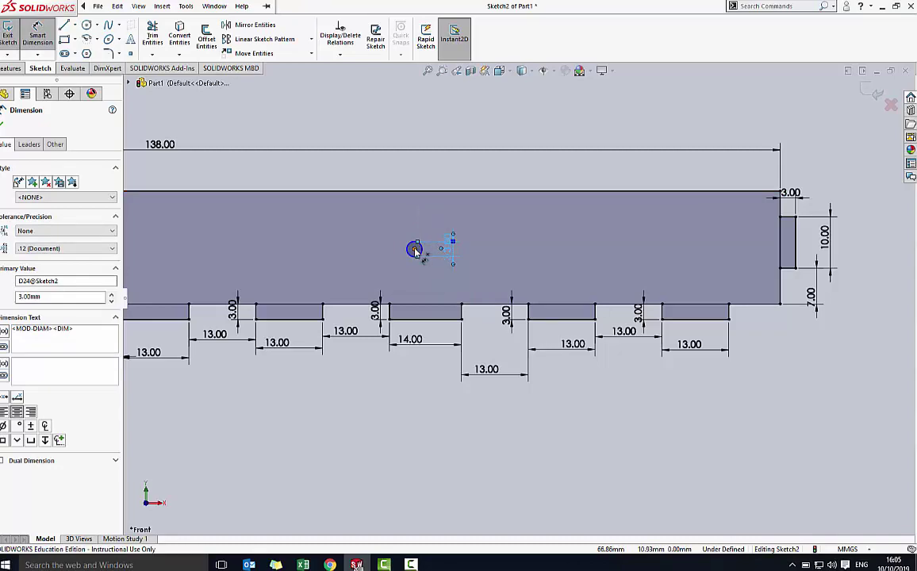
Position the hole 7 mm below the top edge and 72 mm from the right tab edge.
left_click(414, 250)
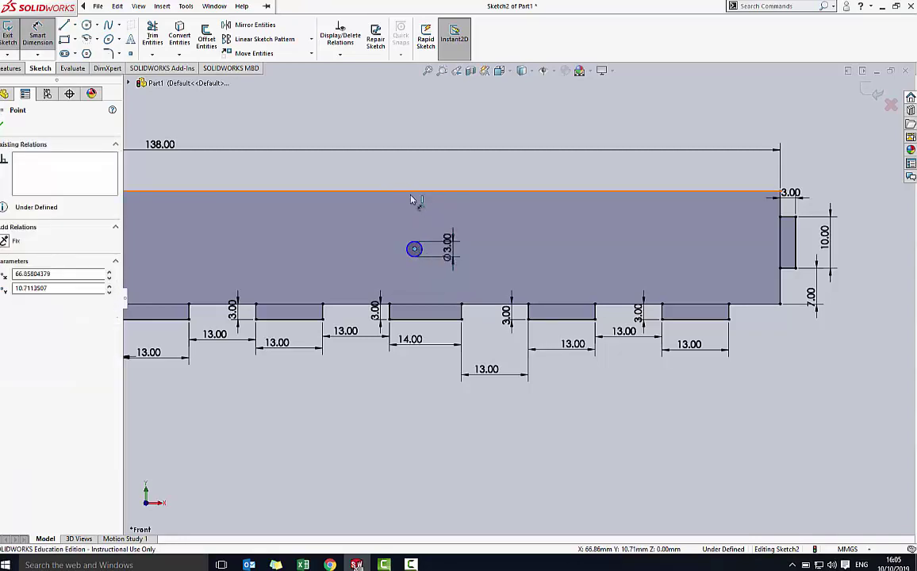
left_click(414, 192)
left_click(380, 217)
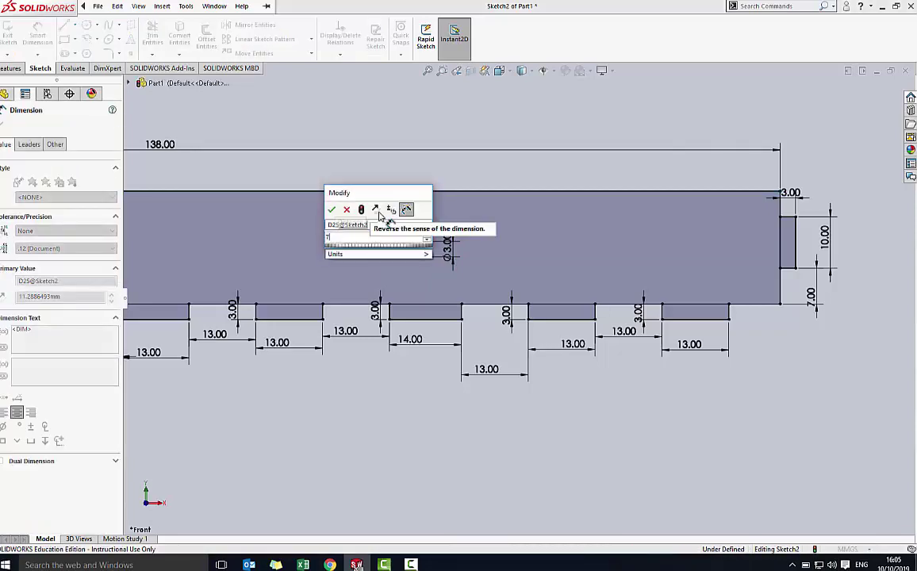
type("7")
key("Return")
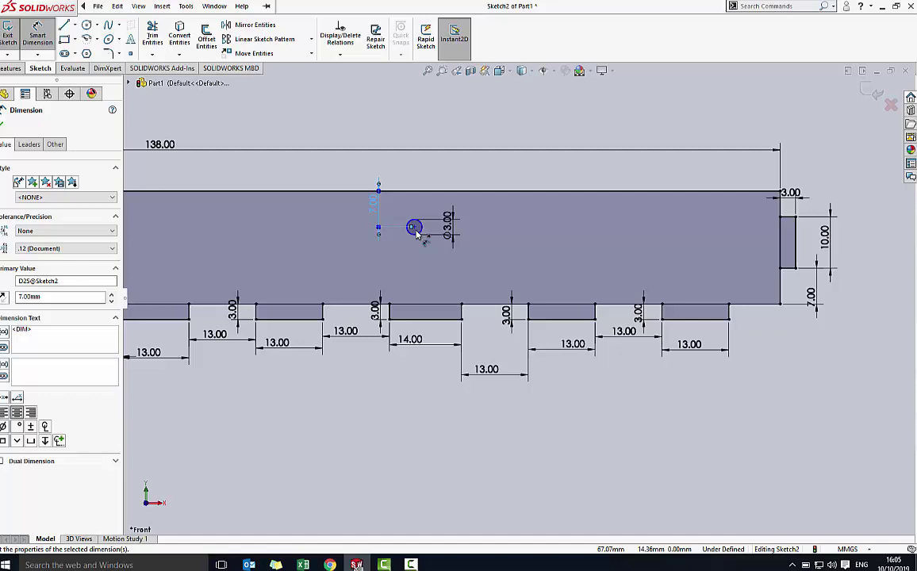
left_click(415, 230)
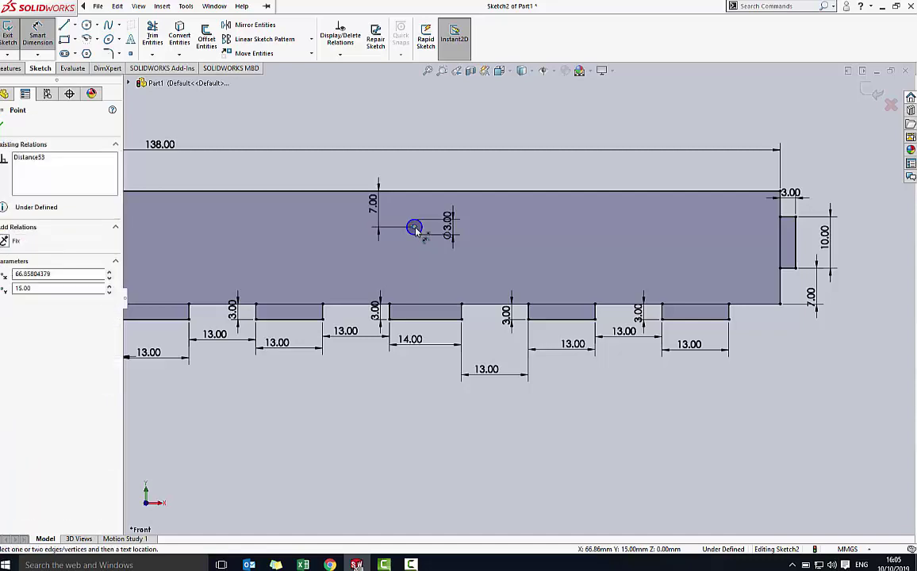
left_click(794, 250)
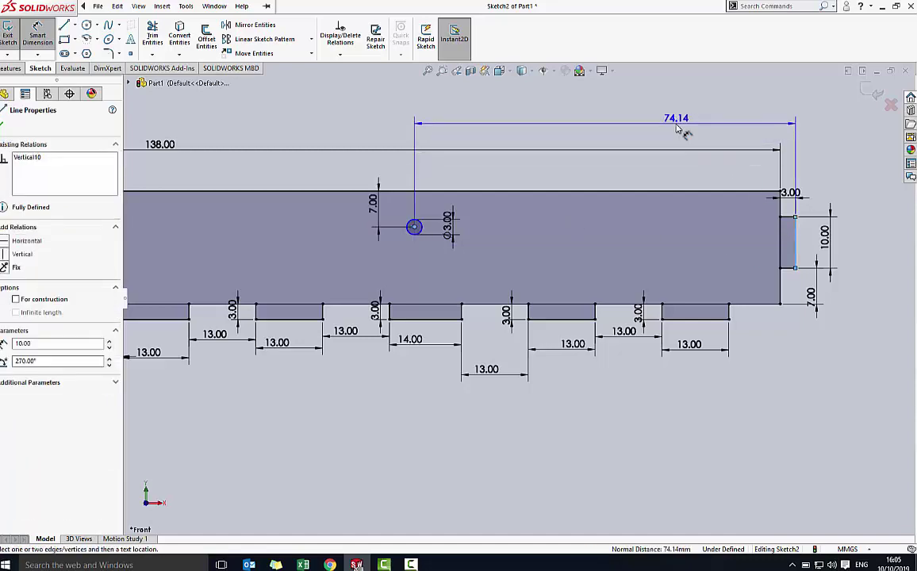
left_click(678, 128)
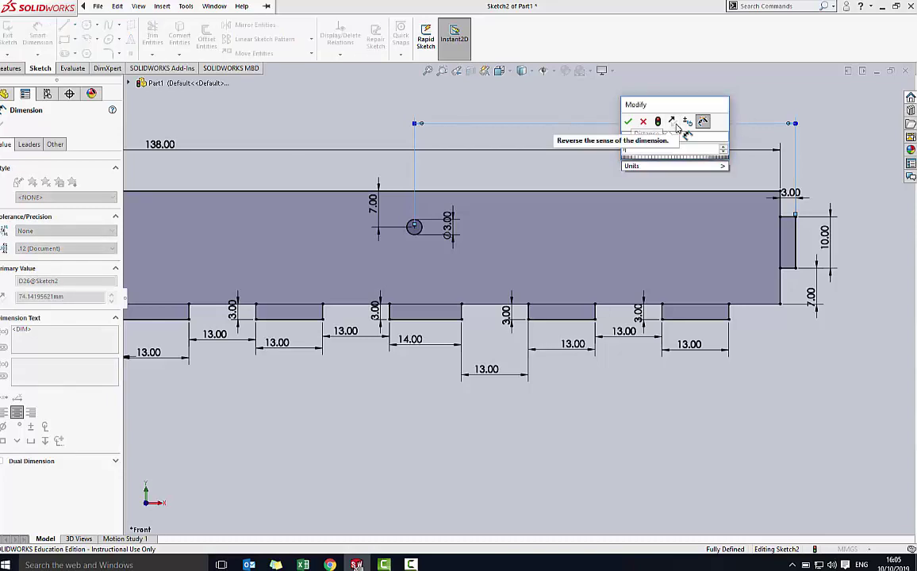
type("72")
key("Return")
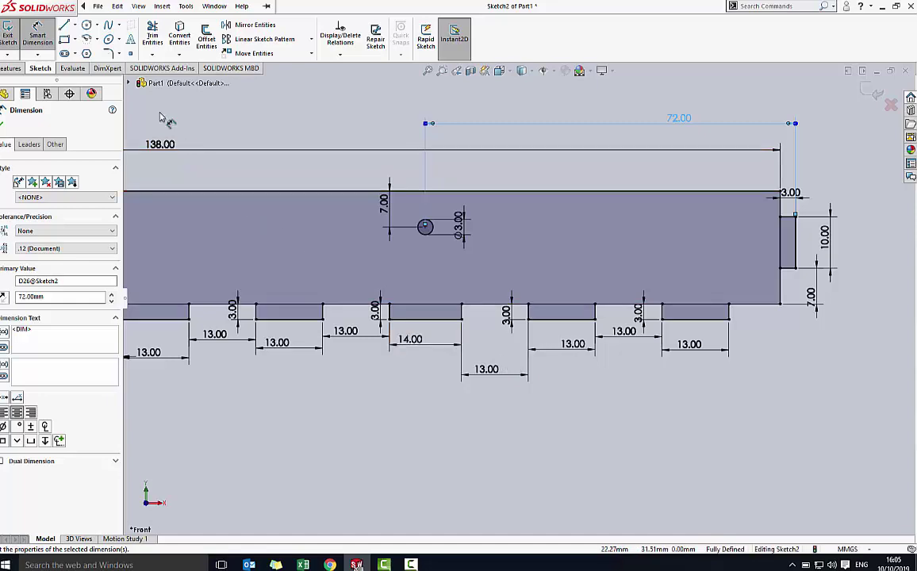
Trim the right tab's inner edge and the panel line across three bottom tabs.
left_click(154, 35)
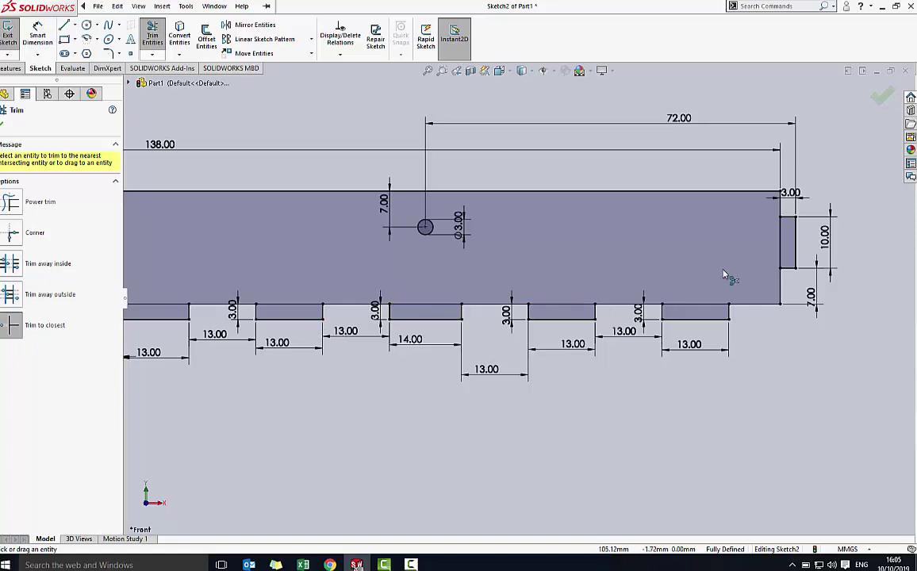
left_click(783, 253)
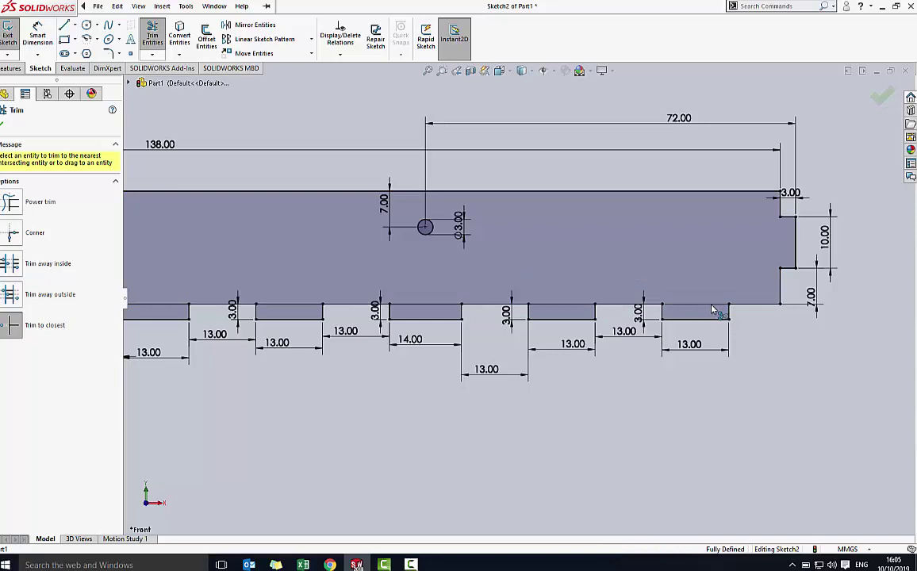
left_click(572, 306)
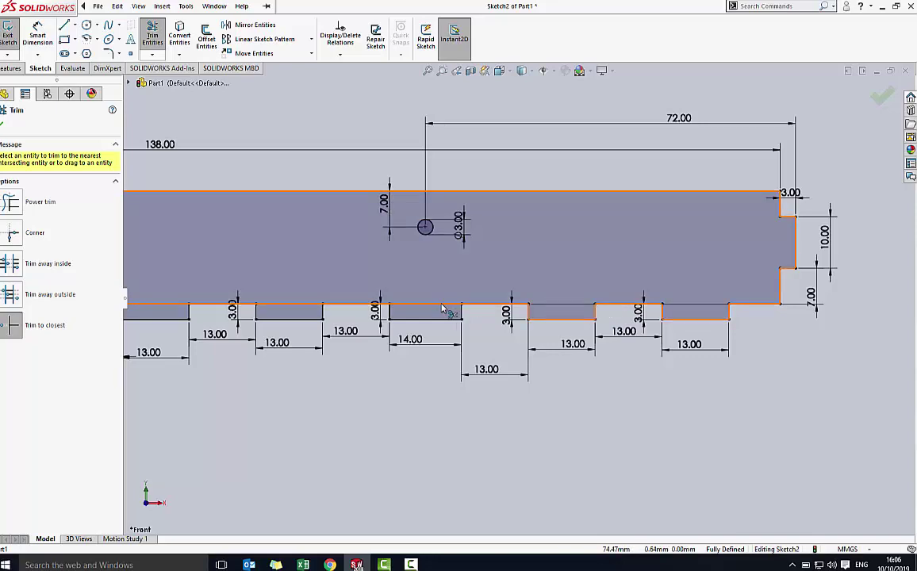
left_click(420, 306)
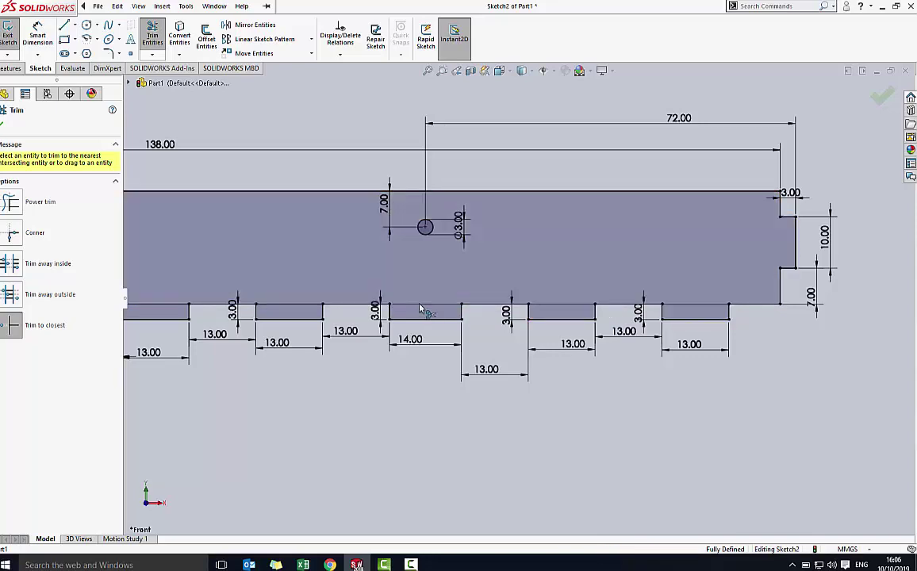
left_click(311, 306)
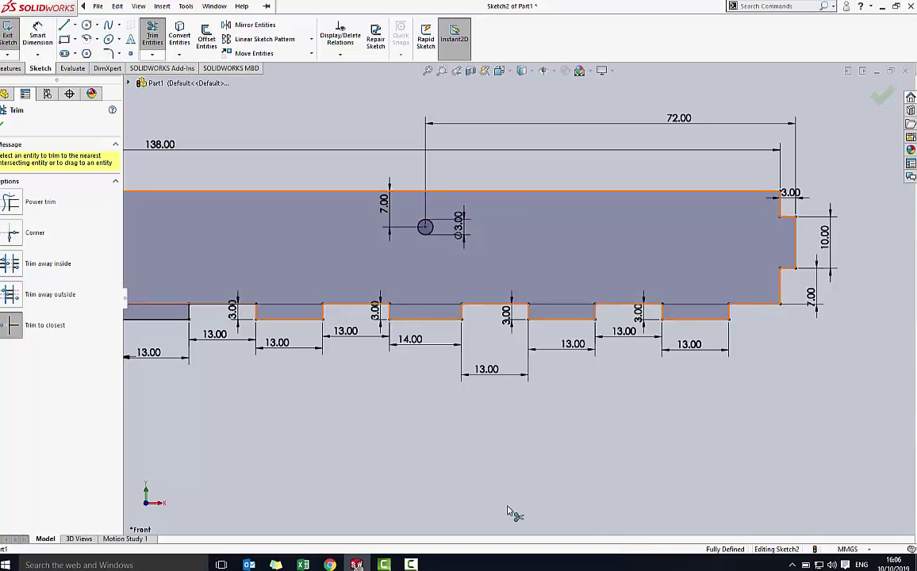
key("z")
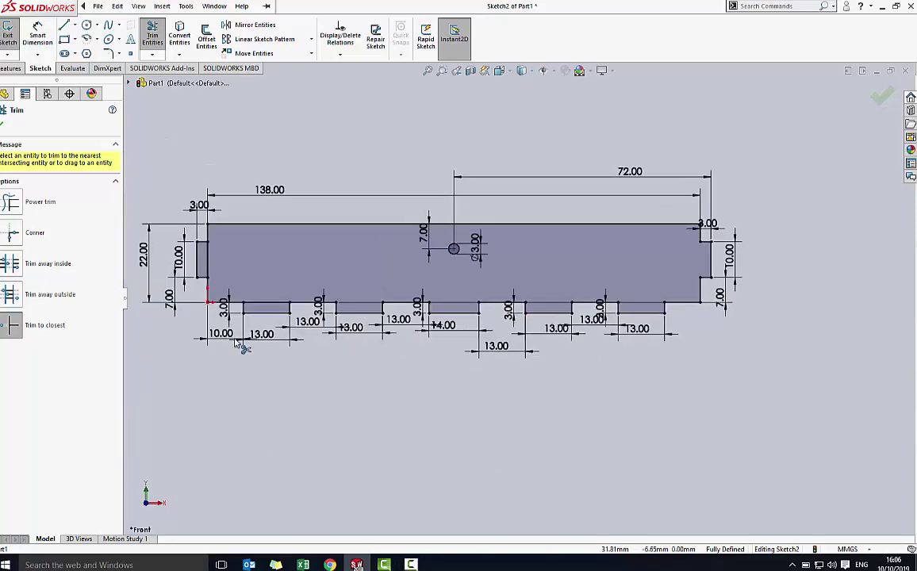